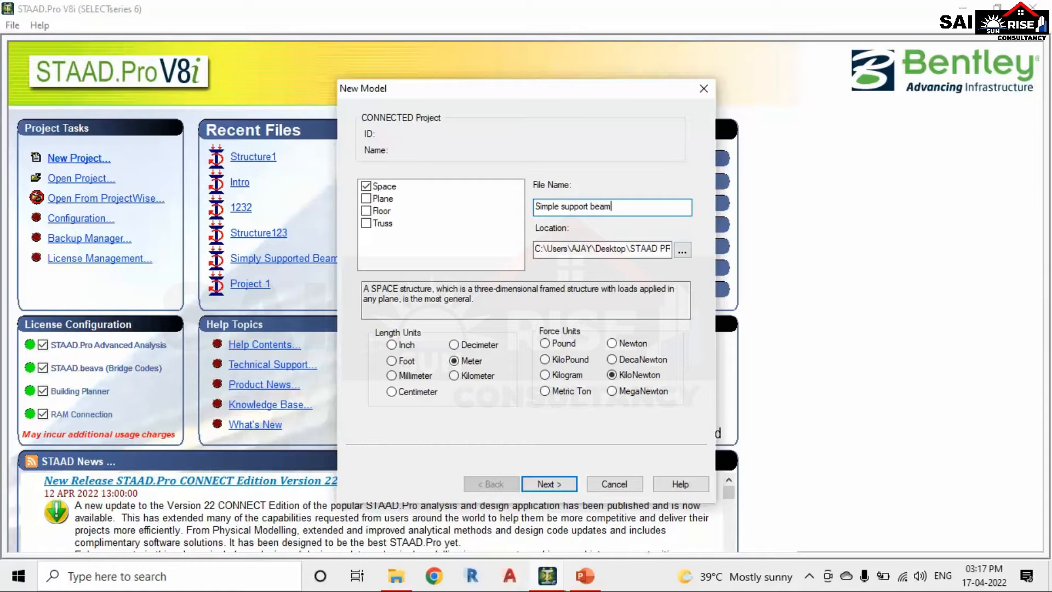
# Step: Create the space model "Simple support beam" in the desktop's STAAD PRO folder, using meter and kilonewton units and starting with Add Beam
pyautogui.click(681, 251)
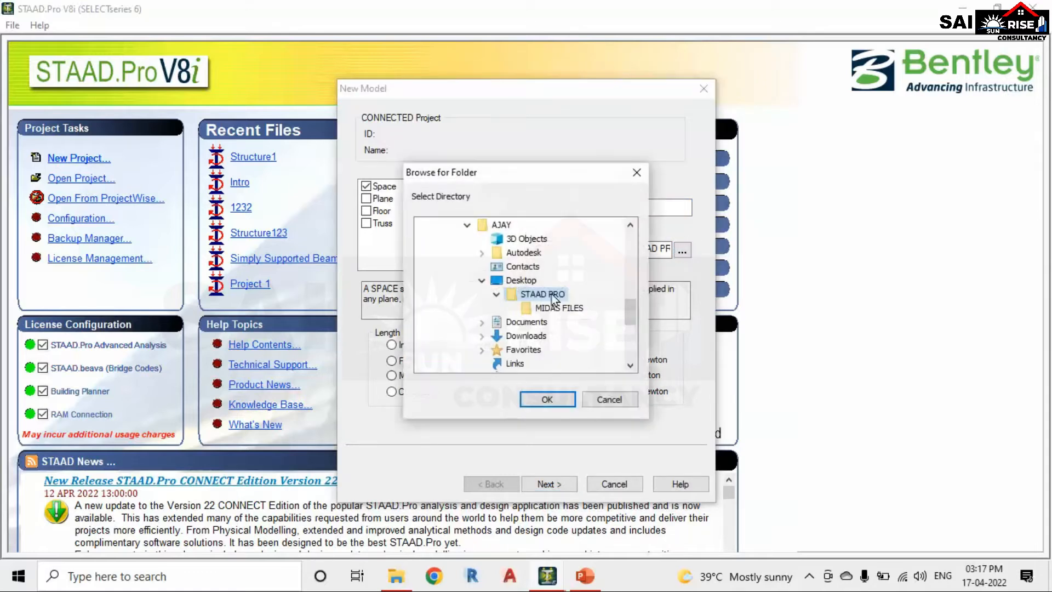
pyautogui.click(567, 397)
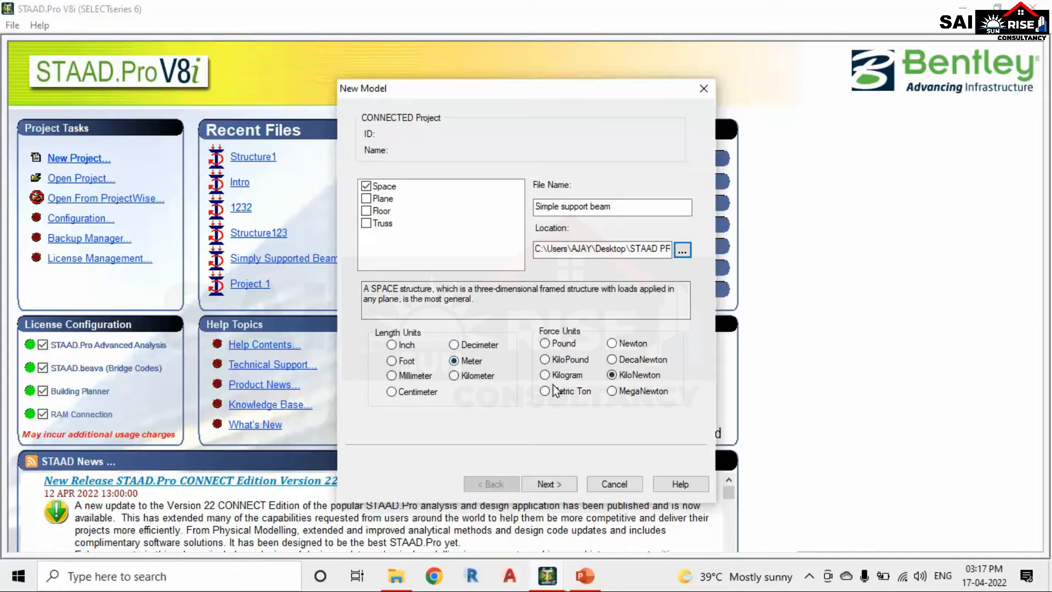
pyautogui.click(566, 491)
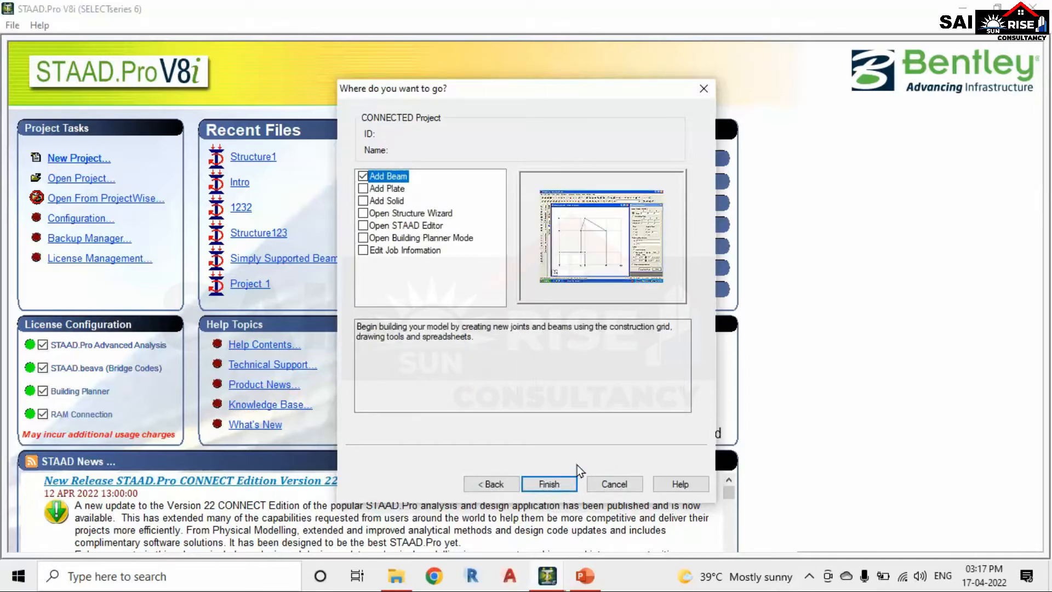
pyautogui.click(548, 484)
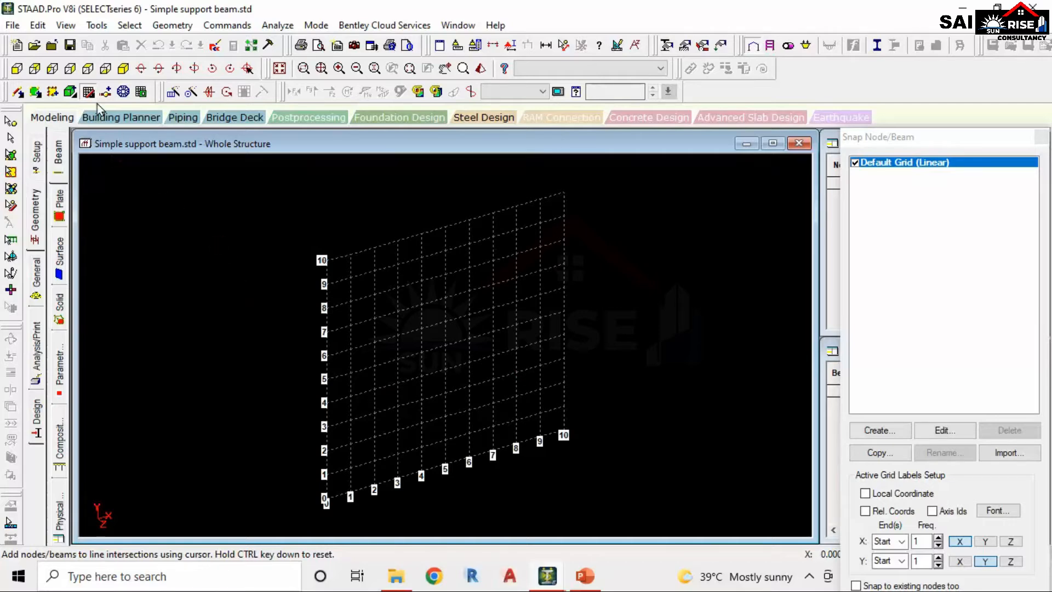
# Step: In the front view, draw three connected 2 m beams along Y = 3 from X = 0 to X = 6
pyautogui.click(17, 70)
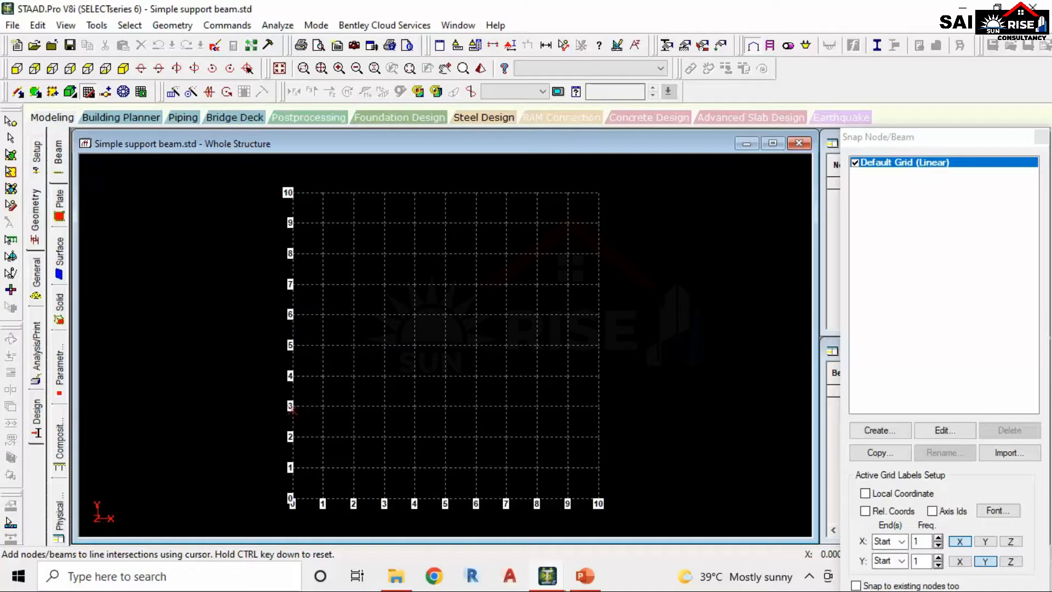
pyautogui.click(292, 406)
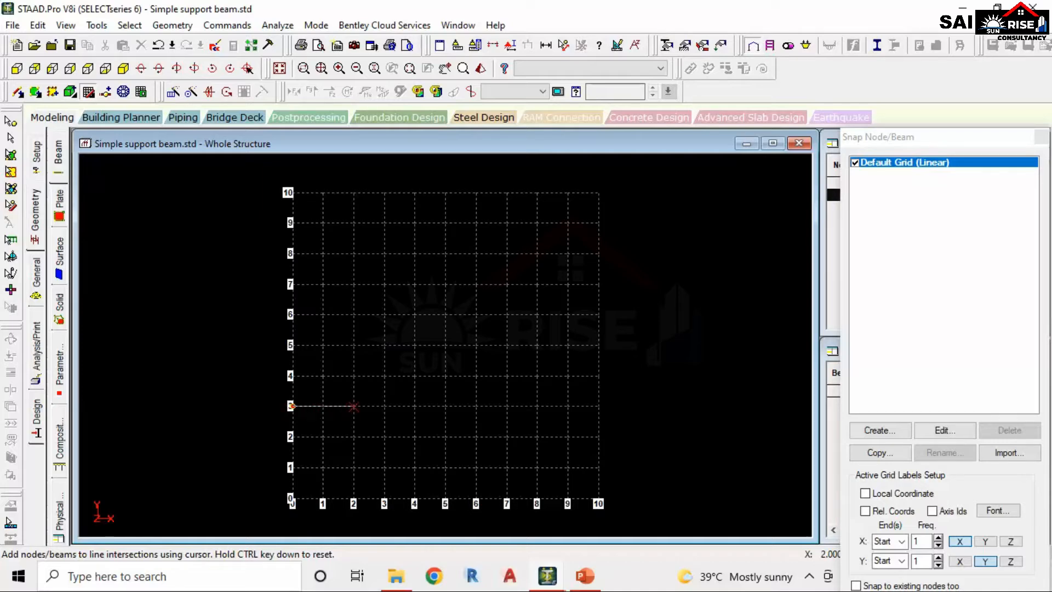
pyautogui.click(353, 406)
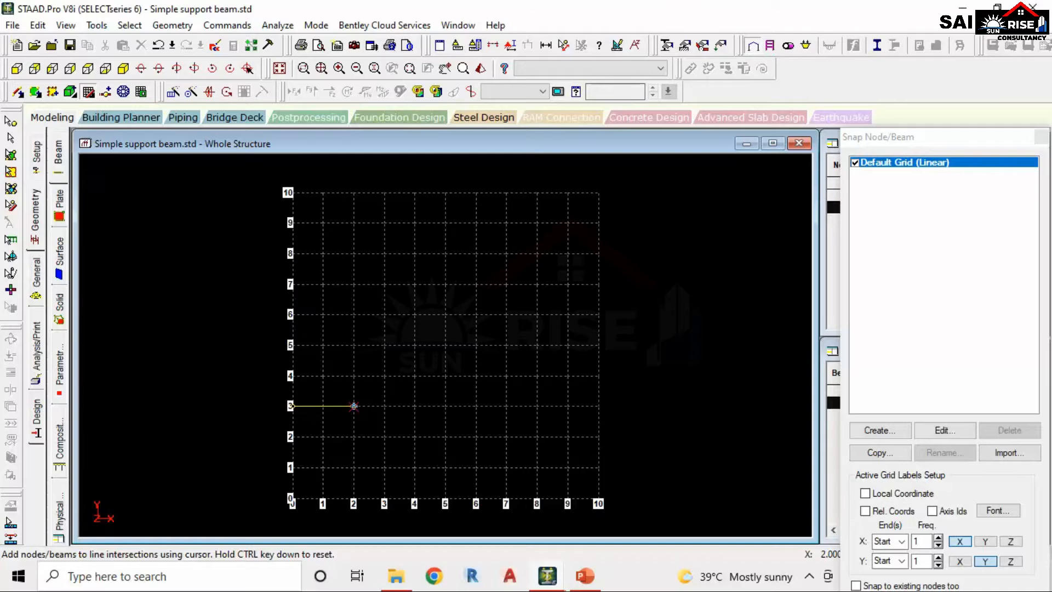
pyautogui.click(415, 406)
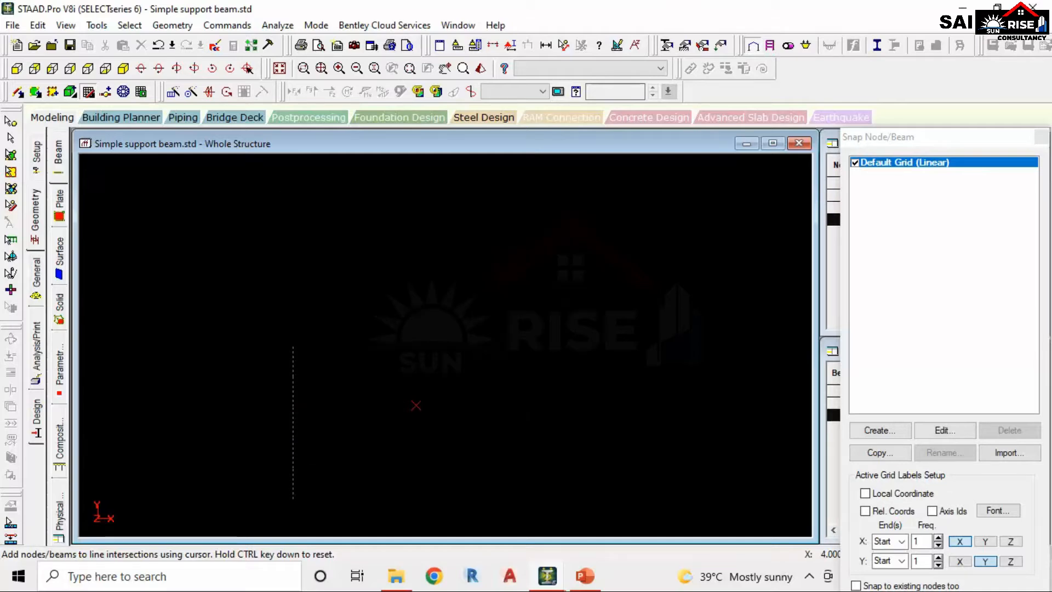
pyautogui.click(476, 406)
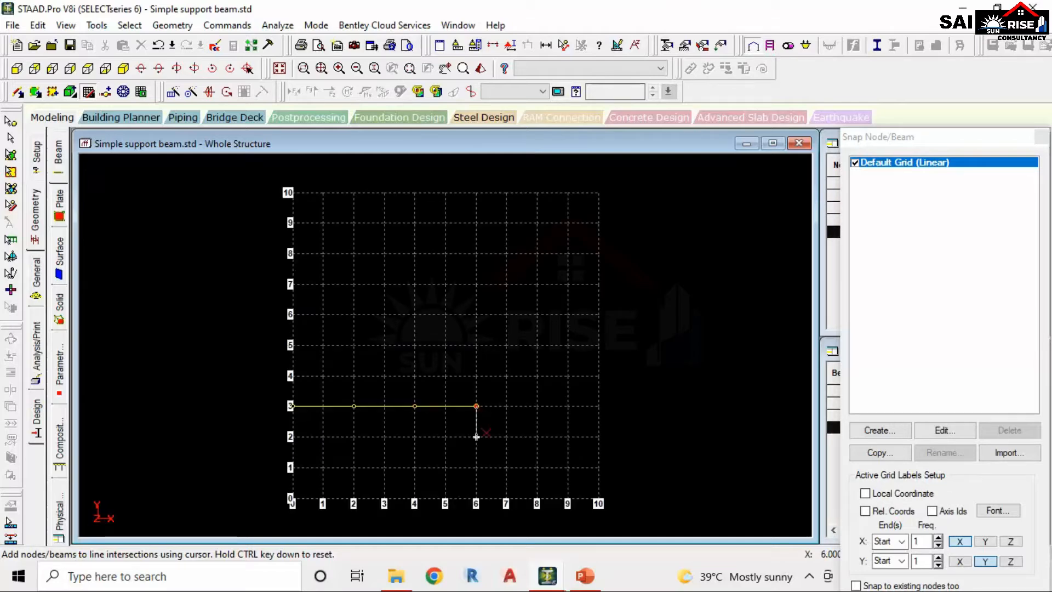
pyautogui.press('Escape')
# Step: Examine the beam line's nodes and its three segments by selecting them one after another
pyautogui.scroll(4, 374, 433)
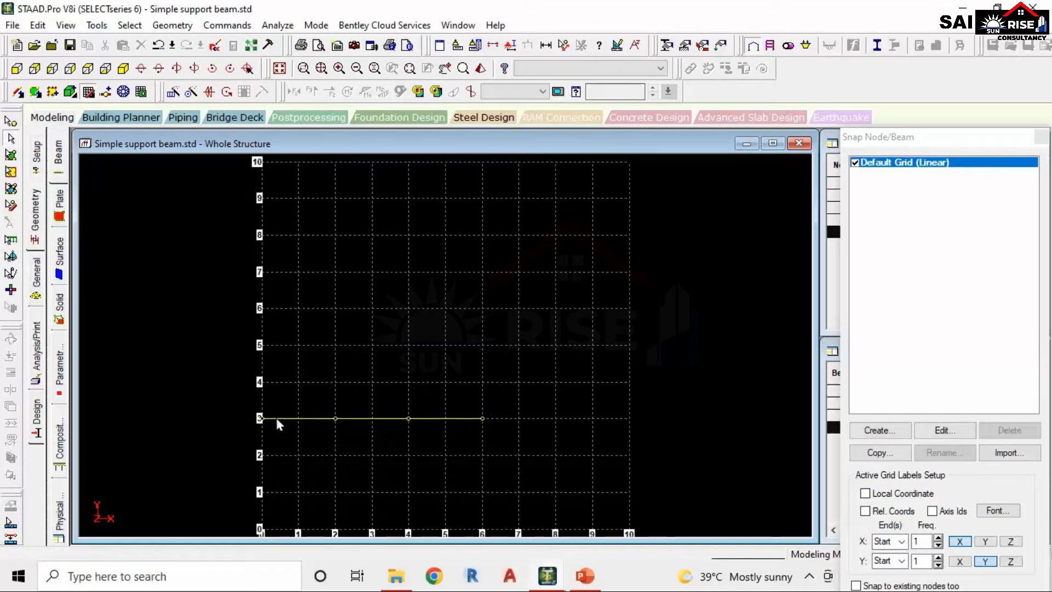
pyautogui.moveTo(230, 400); pyautogui.dragTo(291, 438)
pyautogui.moveTo(318, 401); pyautogui.dragTo(352, 442)
pyautogui.moveTo(386, 393); pyautogui.dragTo(426, 439)
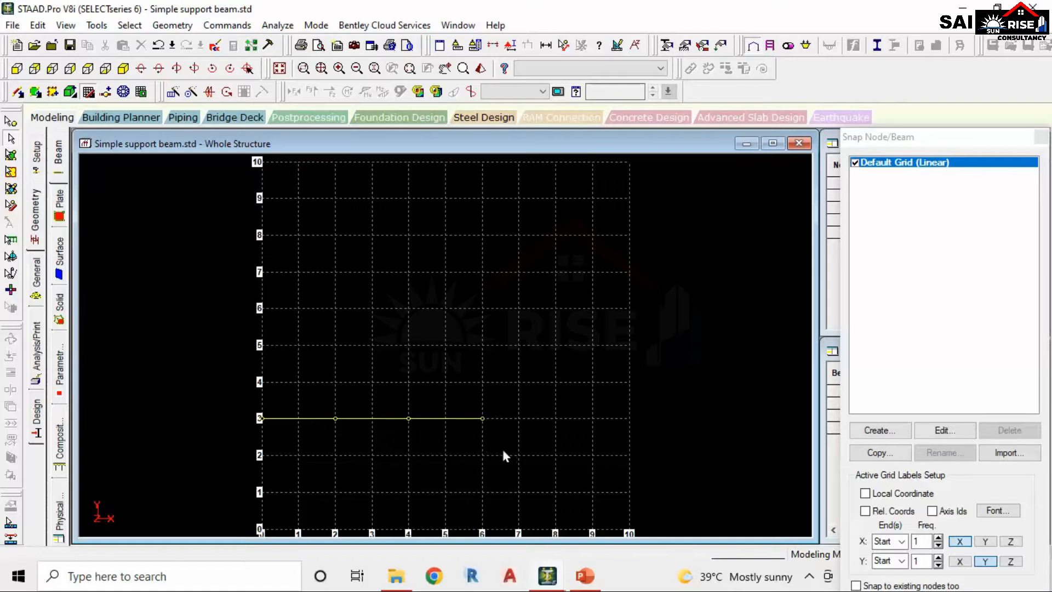
pyautogui.click(308, 419)
pyautogui.click(373, 418)
pyautogui.click(450, 419)
pyautogui.click(310, 418)
pyautogui.click(378, 419)
pyautogui.click(452, 419)
pyautogui.click(308, 419)
pyautogui.click(357, 428)
pyautogui.scroll(-2, 441, 351)
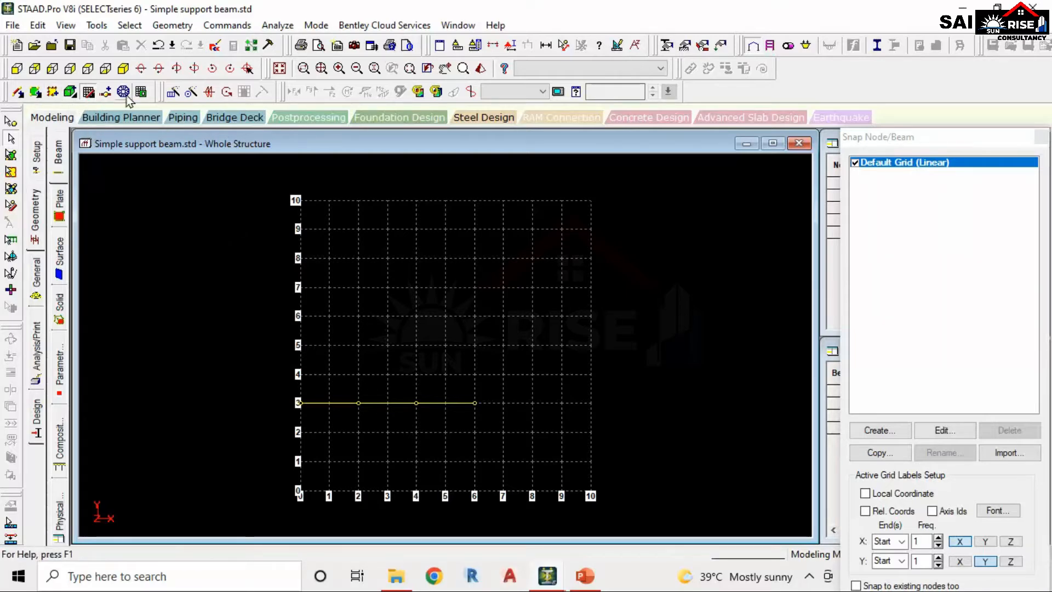
# Step: Turn off the snap node/beam grid and check the two end nodes of the beam line
pyautogui.click(89, 93)
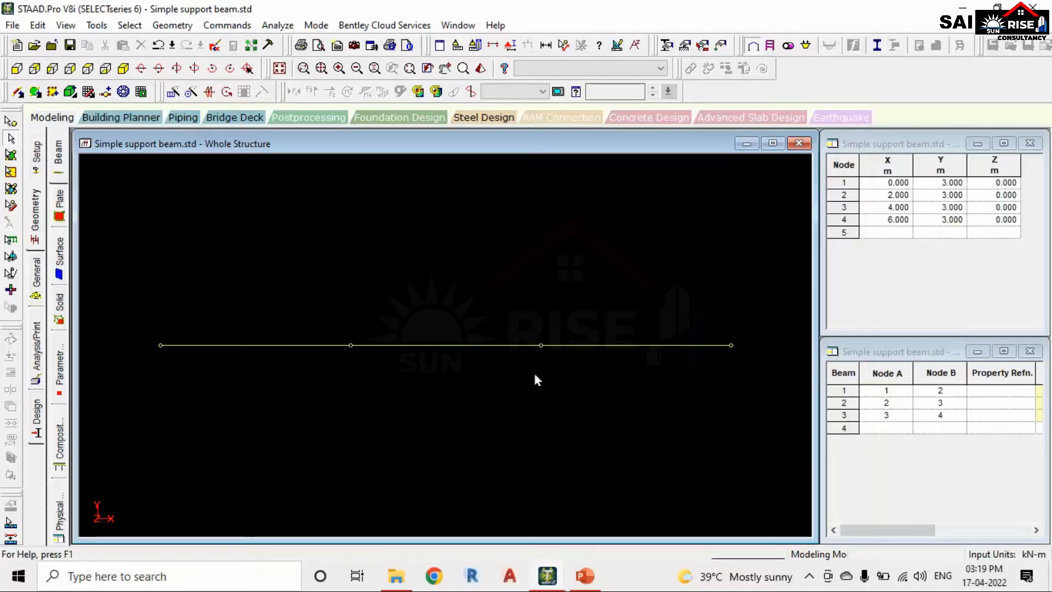
pyautogui.moveTo(134, 312); pyautogui.dragTo(180, 357)
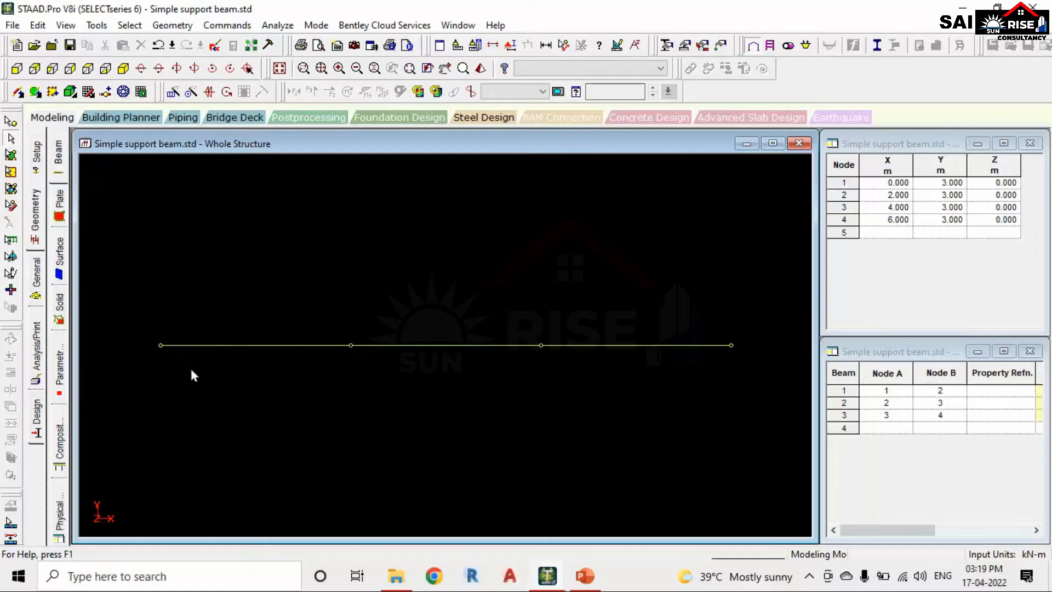
pyautogui.moveTo(708, 303); pyautogui.dragTo(745, 363)
# Step: Define a rectangular concrete section property with YD 0.25 m and ZD 0.25 m
pyautogui.click(40, 293)
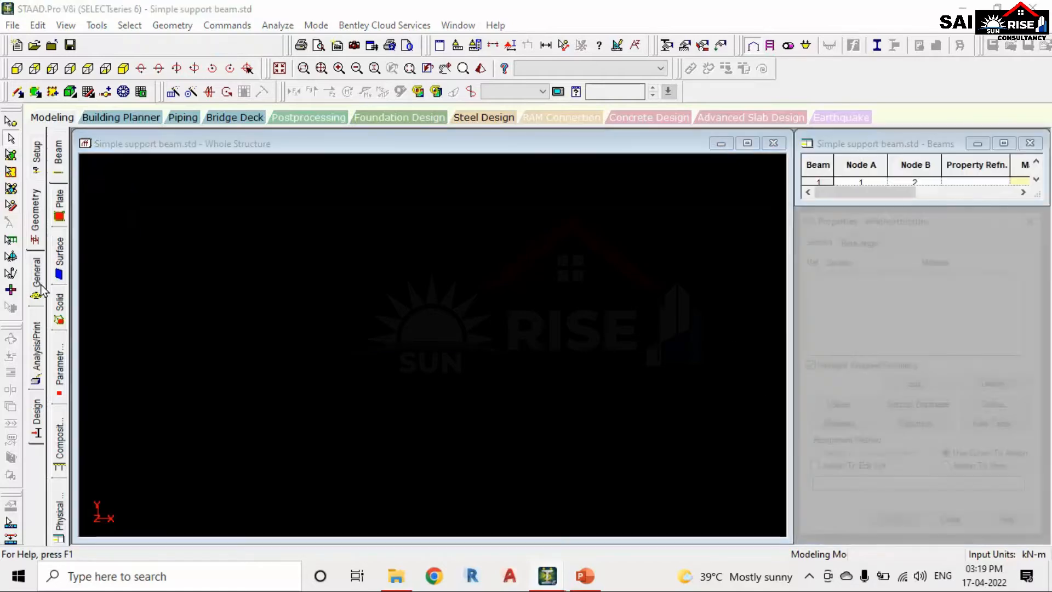
pyautogui.click(62, 175)
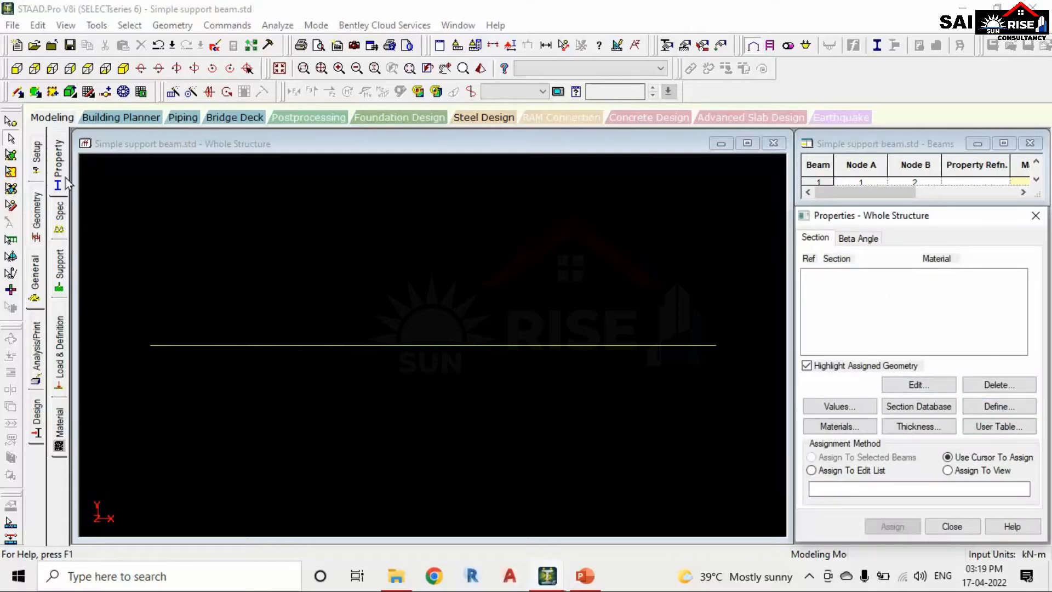
pyautogui.click(997, 407)
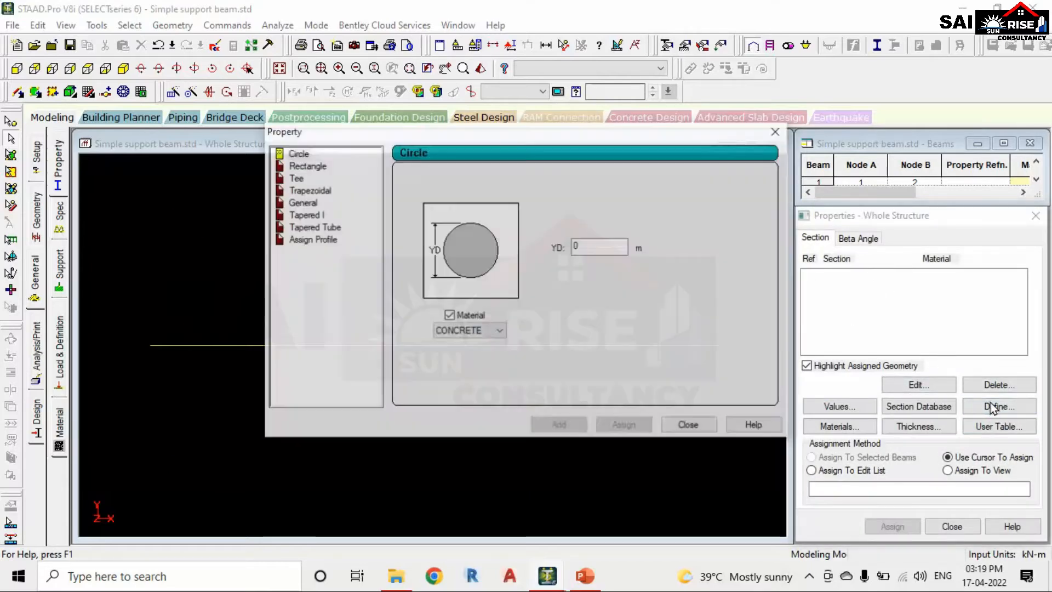
pyautogui.click(313, 167)
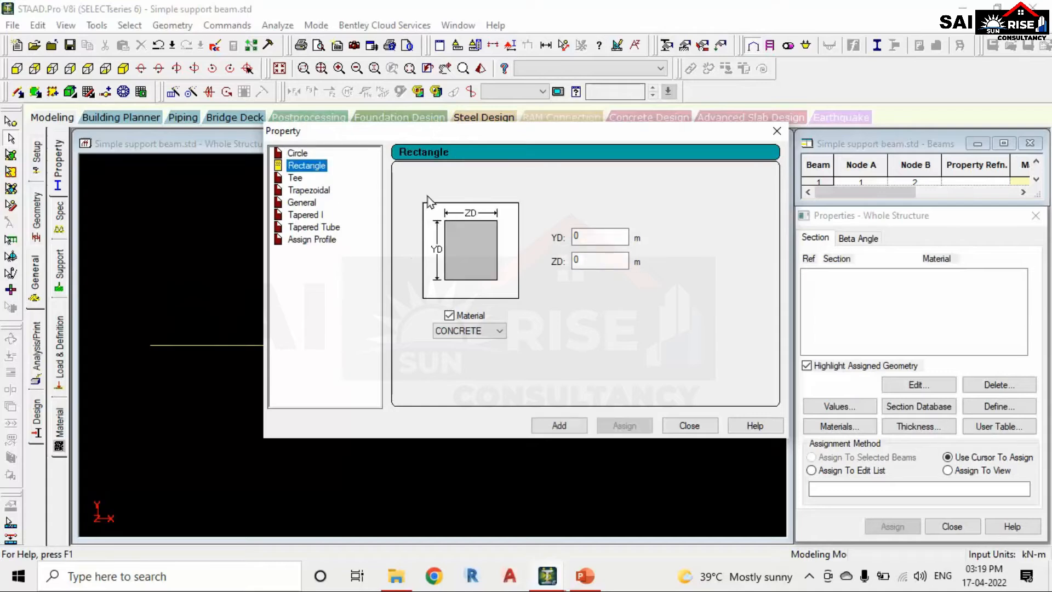
pyautogui.click(600, 234)
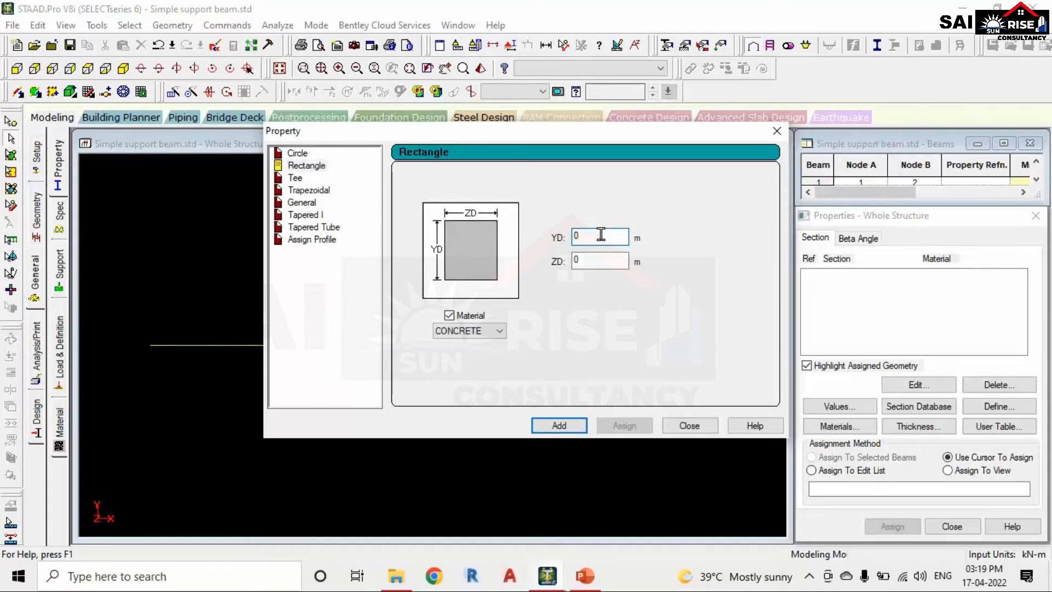
pyautogui.write('.2')
pyautogui.click(601, 262)
pyautogui.write('.2')
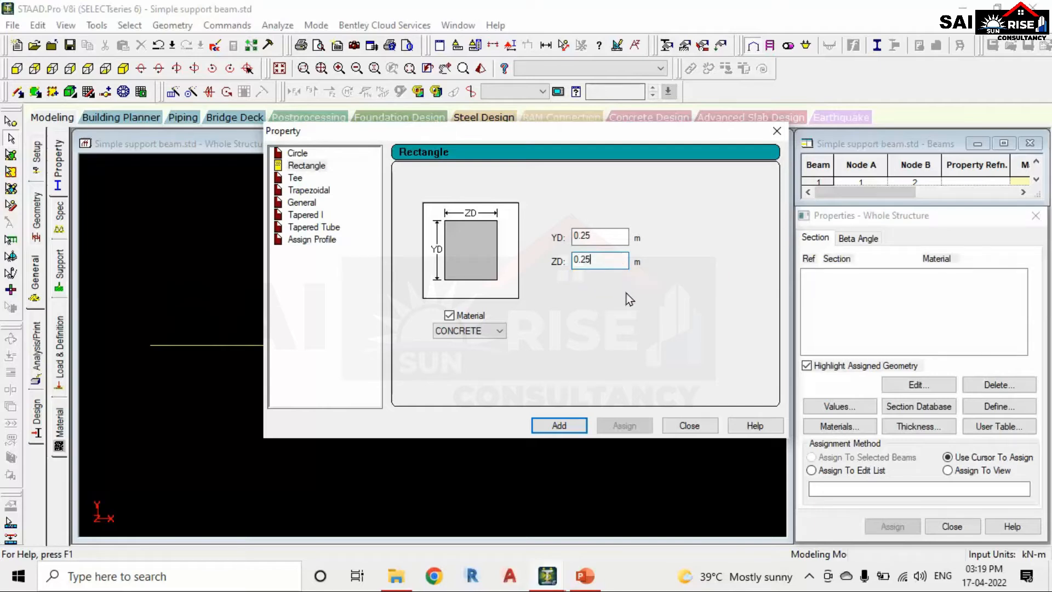
pyautogui.click(474, 332)
pyautogui.click(464, 374)
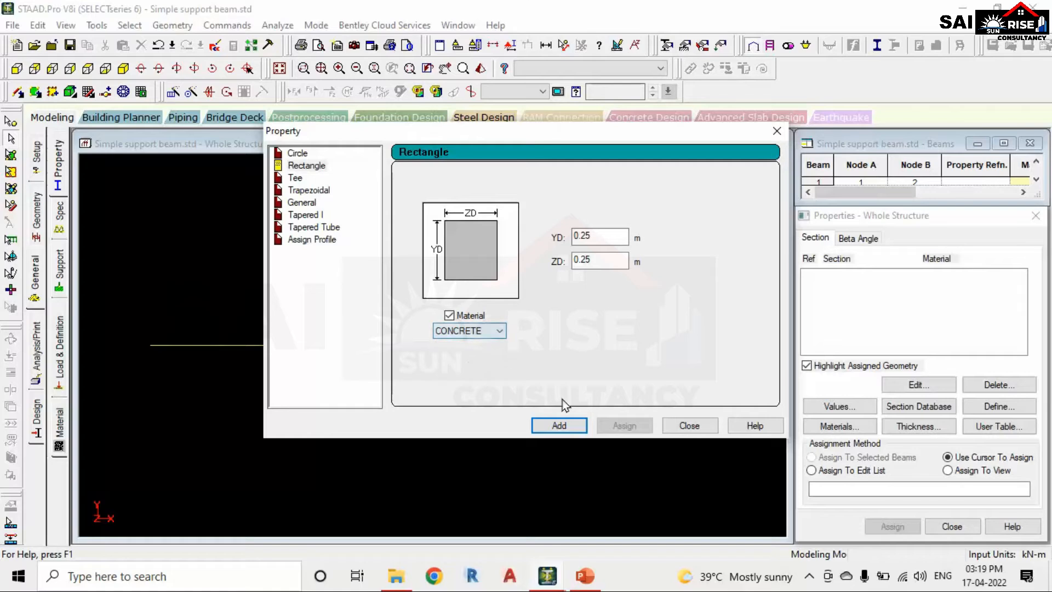
pyautogui.click(560, 425)
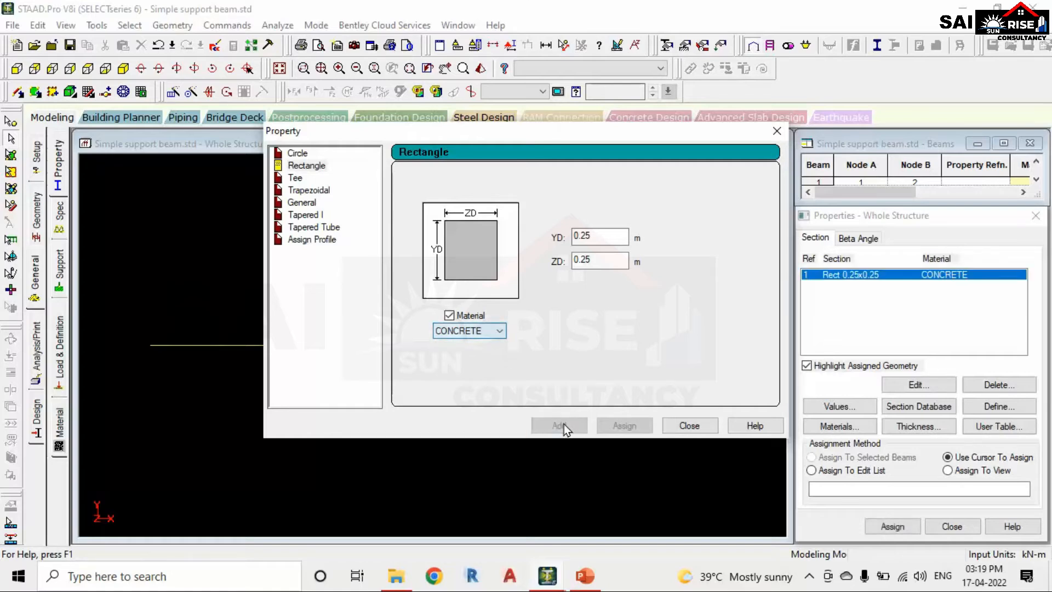
pyautogui.click(712, 430)
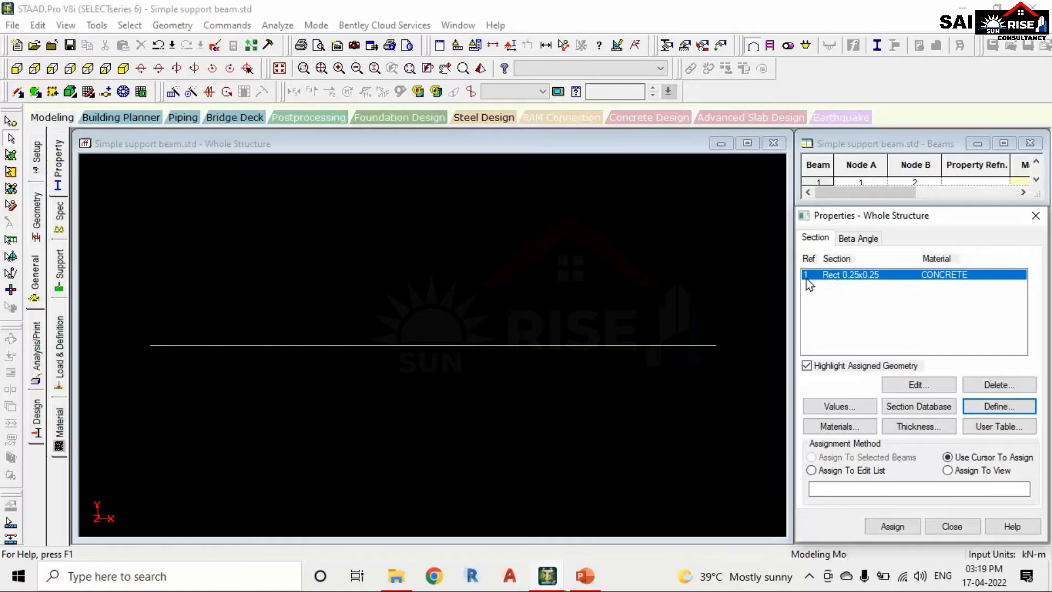
# Step: Assign the Rect 0.25x0.25 section to all three beams with the Assign To View method, and clear the selection
pyautogui.click(747, 299)
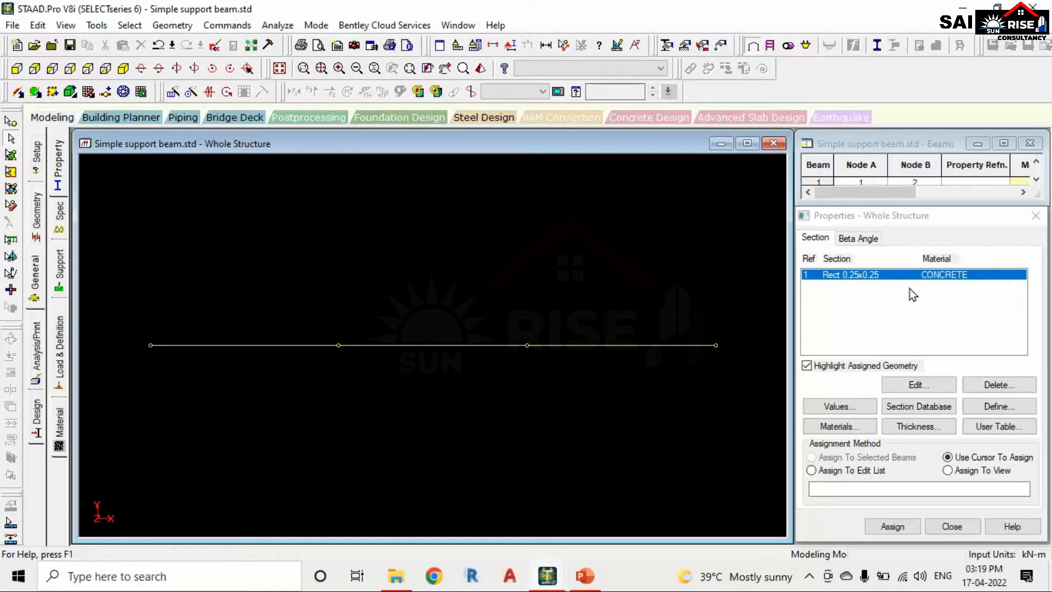
pyautogui.click(967, 471)
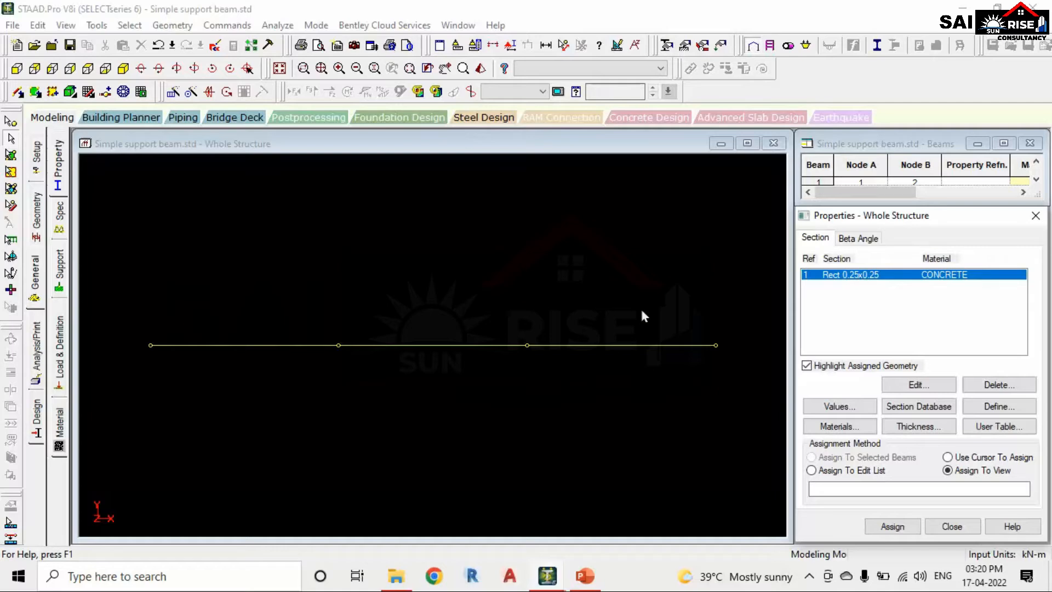
pyautogui.click(914, 531)
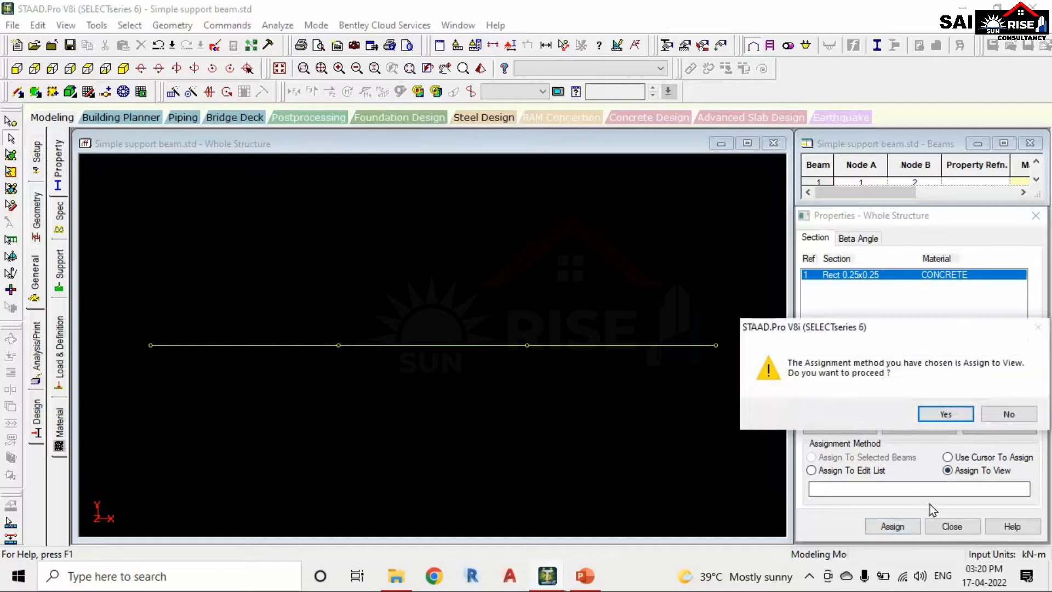
pyautogui.click(952, 418)
pyautogui.click(948, 456)
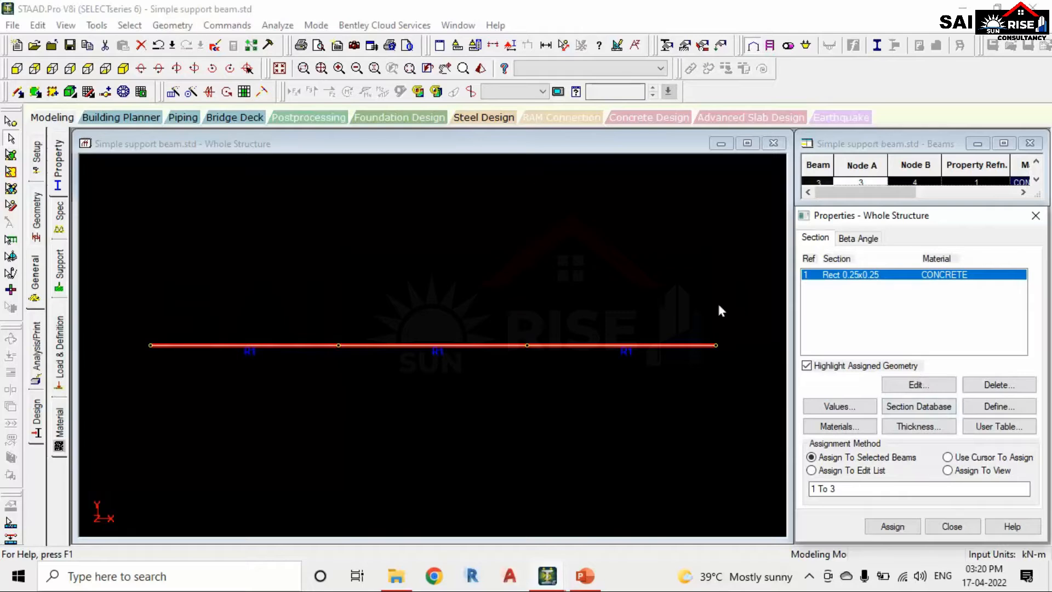
pyautogui.click(674, 305)
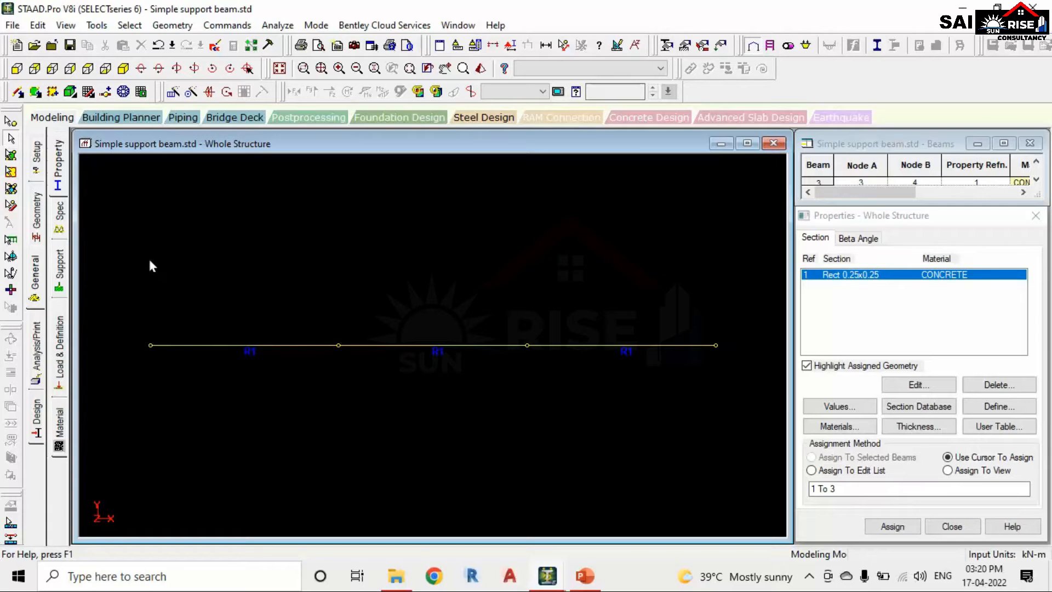
# Step: Create a pinned support definition for the structure
pyautogui.click(61, 271)
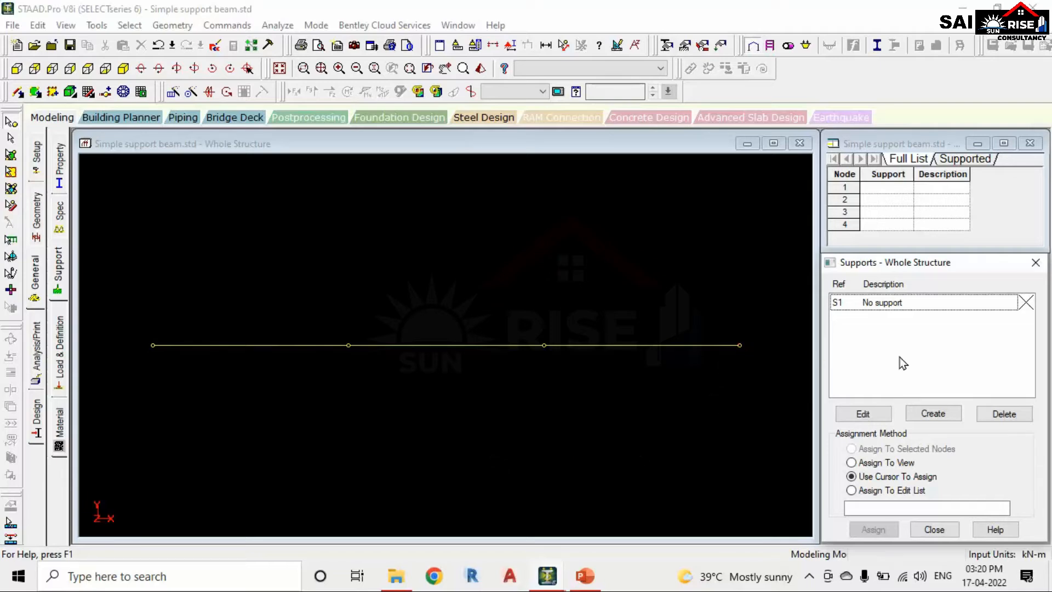
pyautogui.click(947, 414)
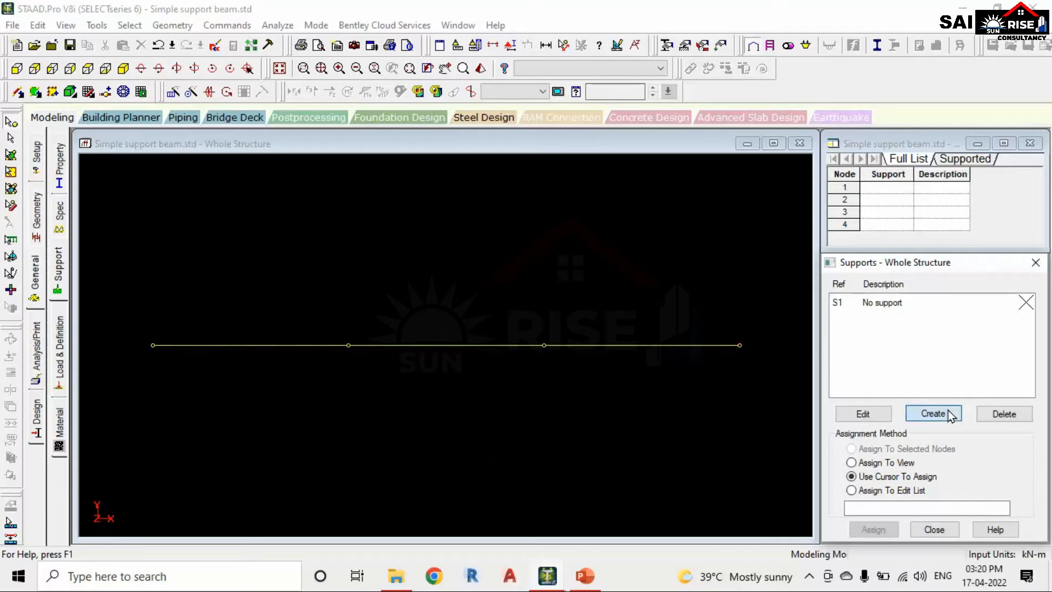
pyautogui.moveTo(804, 183); pyautogui.dragTo(477, 71)
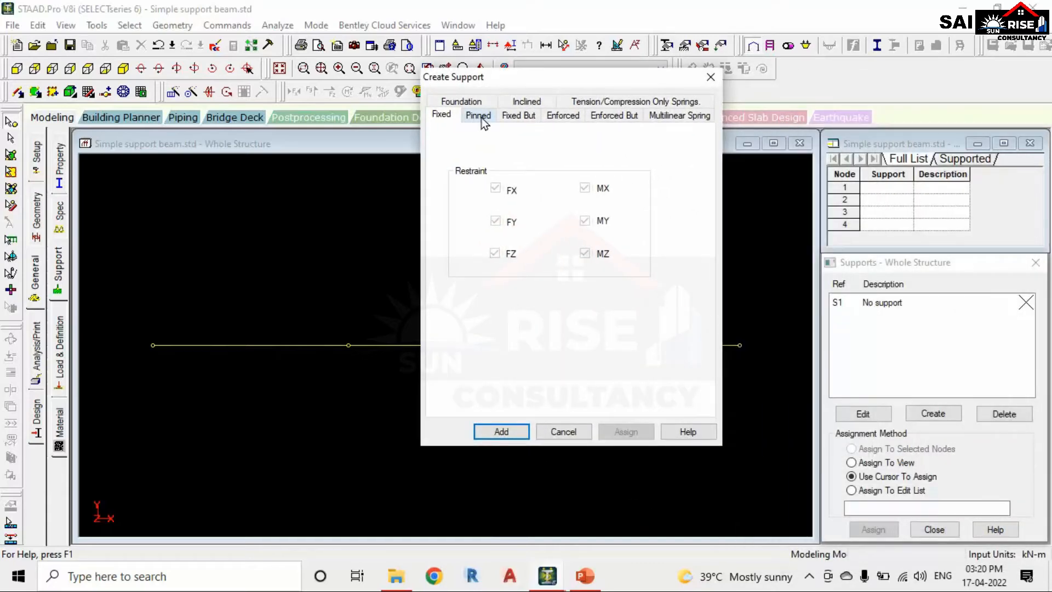
pyautogui.click(478, 117)
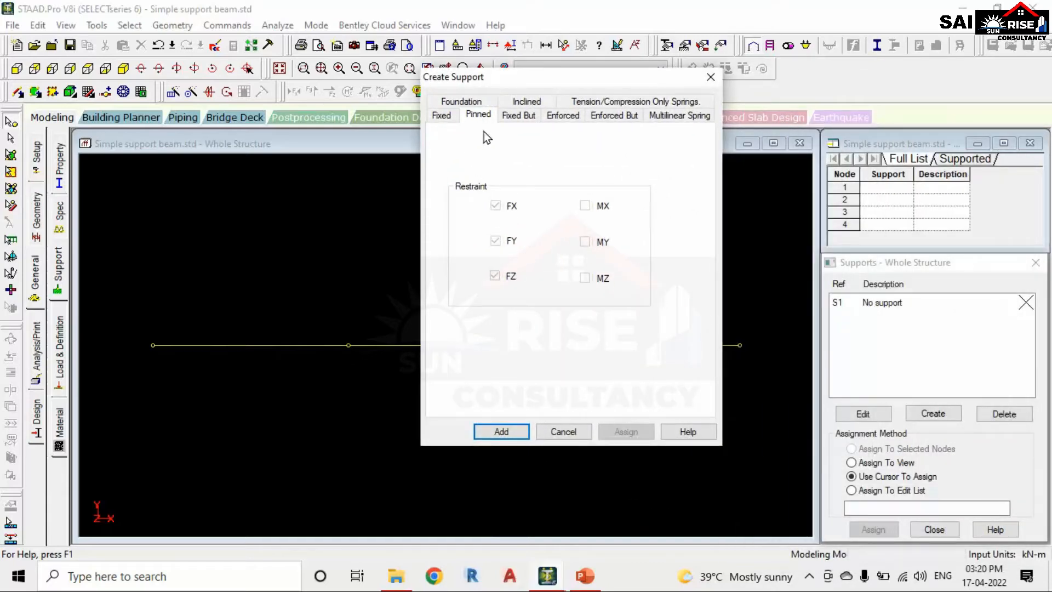
pyautogui.click(520, 433)
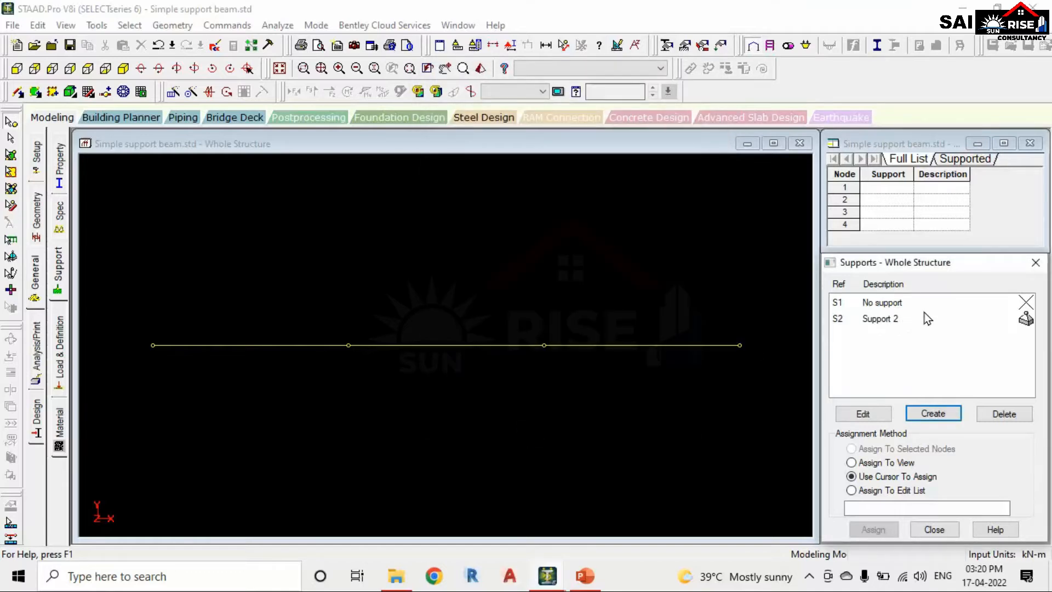
# Step: Create a Fixed But support that releases FX, FZ, MX, MY and MZ and keeps FY restrained
pyautogui.click(942, 414)
pyautogui.moveTo(928, 193); pyautogui.dragTo(520, 79)
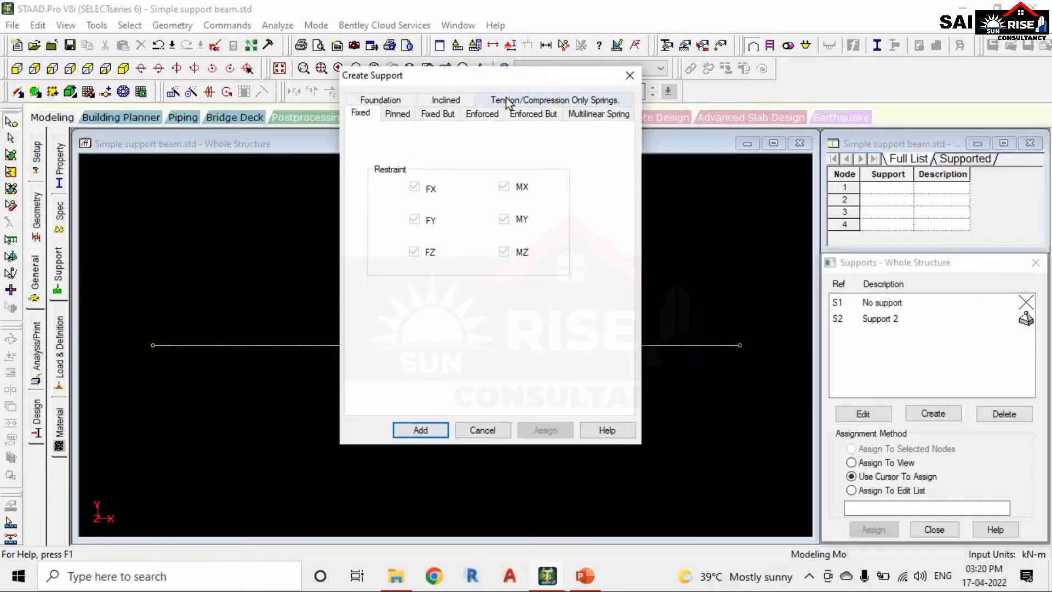
pyautogui.click(438, 113)
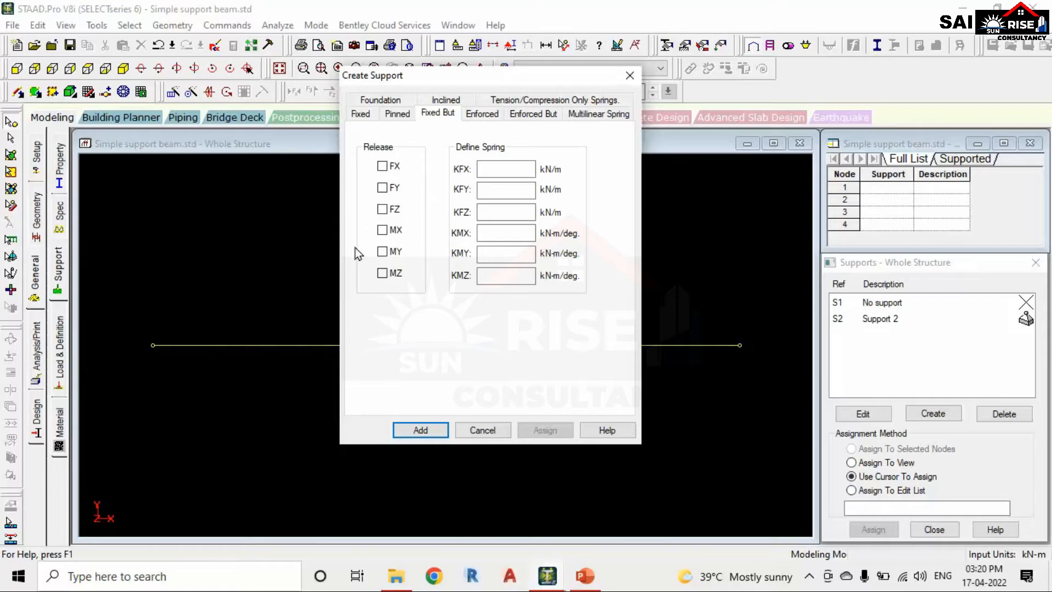
pyautogui.click(383, 167)
pyautogui.click(383, 210)
pyautogui.click(383, 231)
pyautogui.click(383, 253)
pyautogui.click(383, 274)
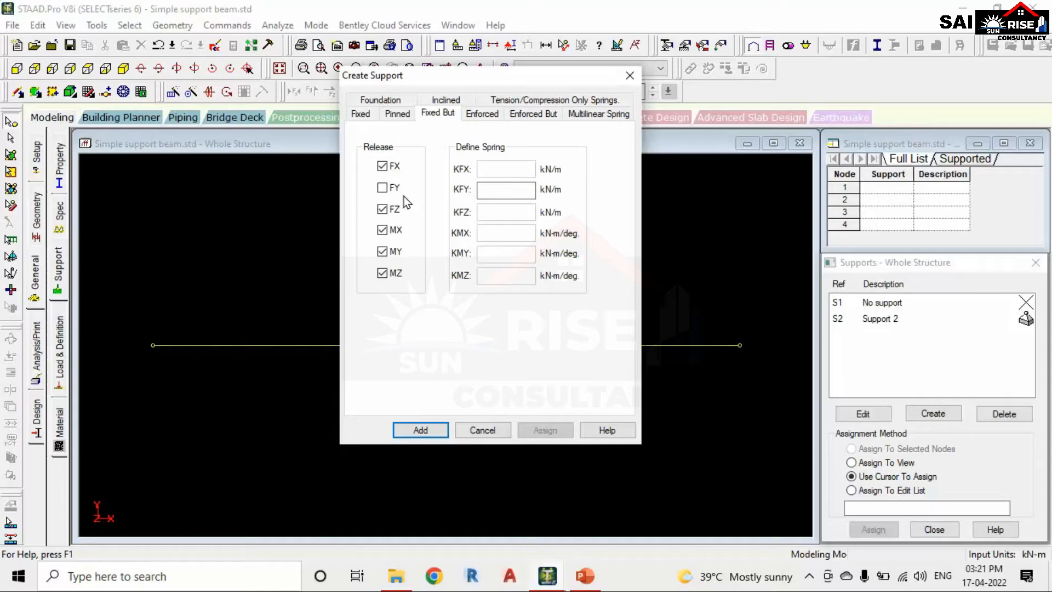
pyautogui.click(382, 187)
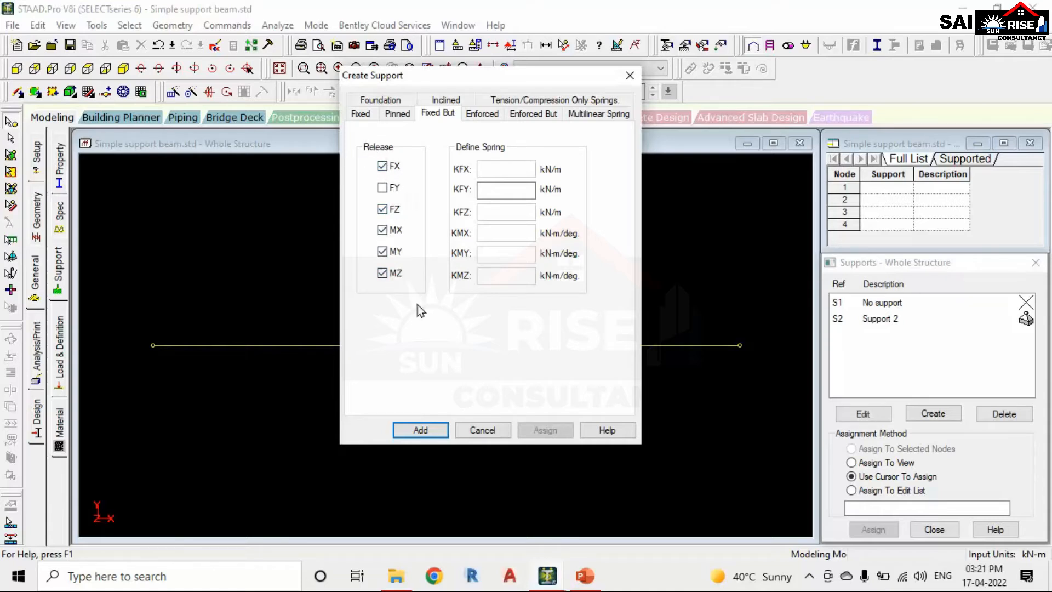
pyautogui.click(430, 429)
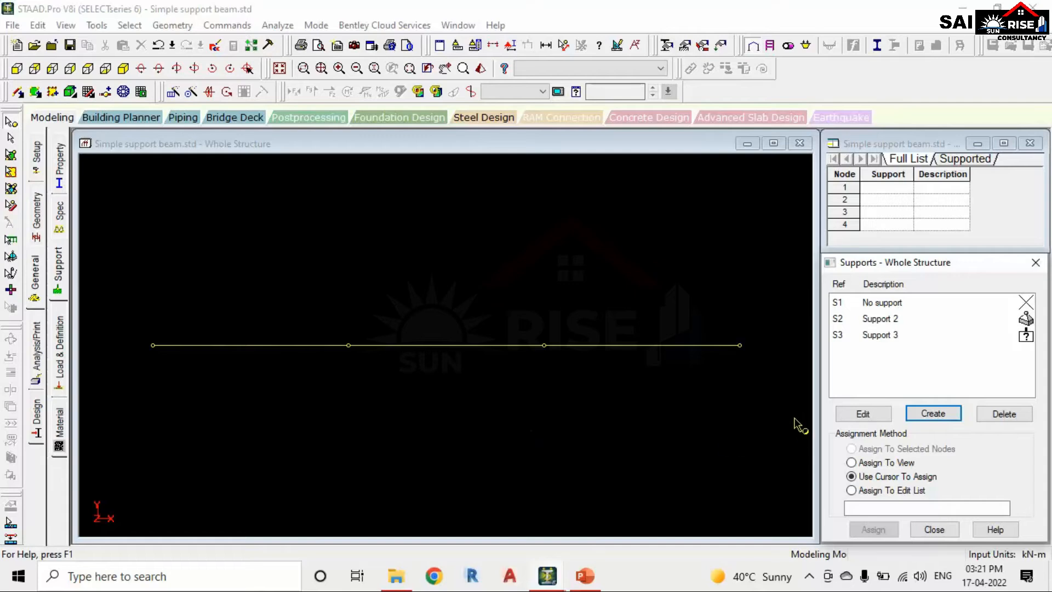
# Step: Assign the pinned Support 2 to node 1 at the beam's left end, using Assign To Selected Nodes
pyautogui.click(887, 320)
pyautogui.click(886, 332)
pyautogui.click(891, 323)
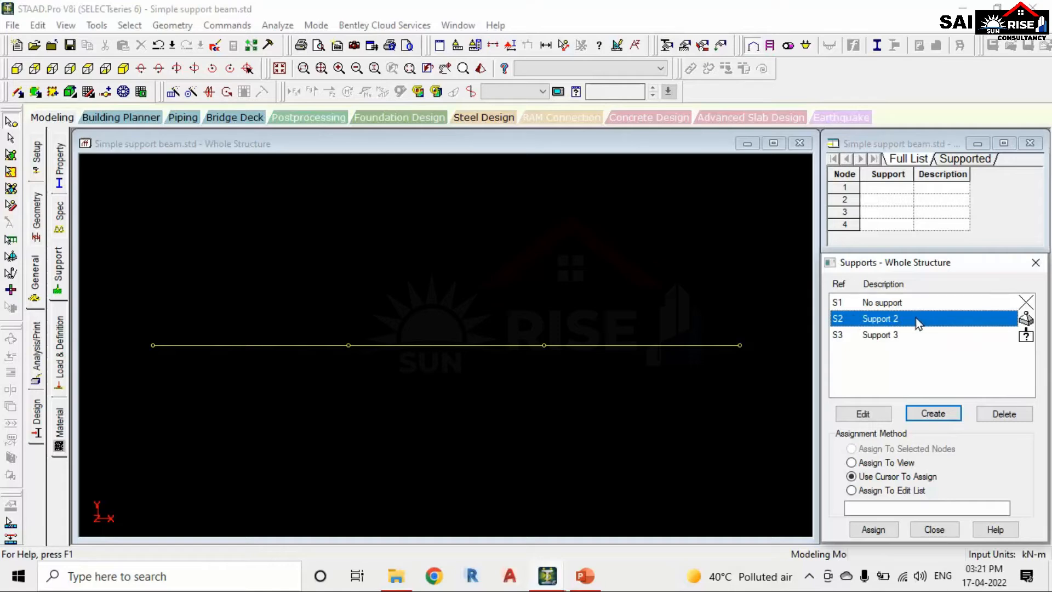
pyautogui.click(12, 125)
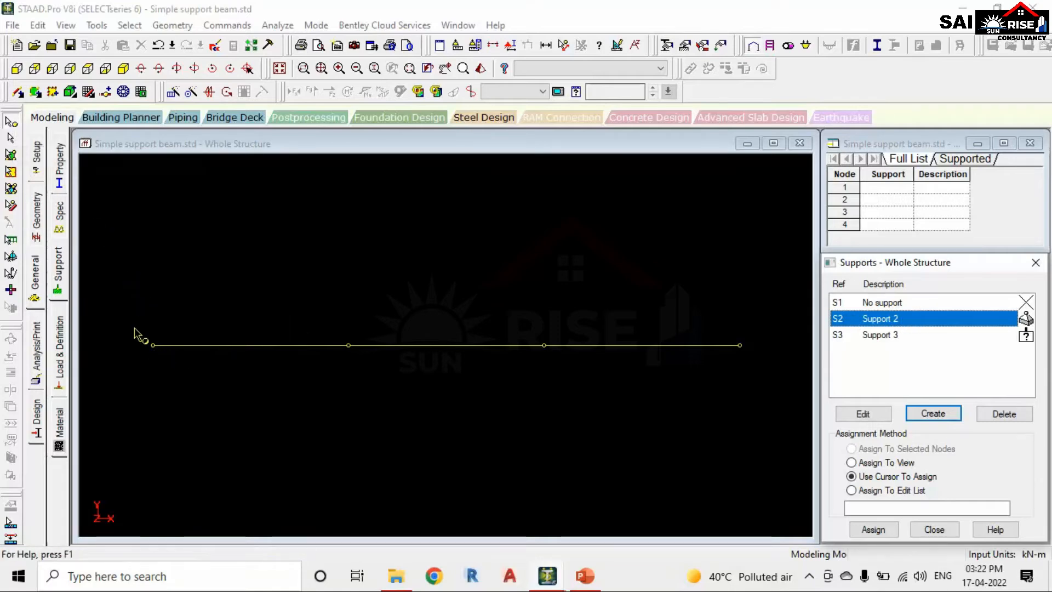
pyautogui.click(153, 348)
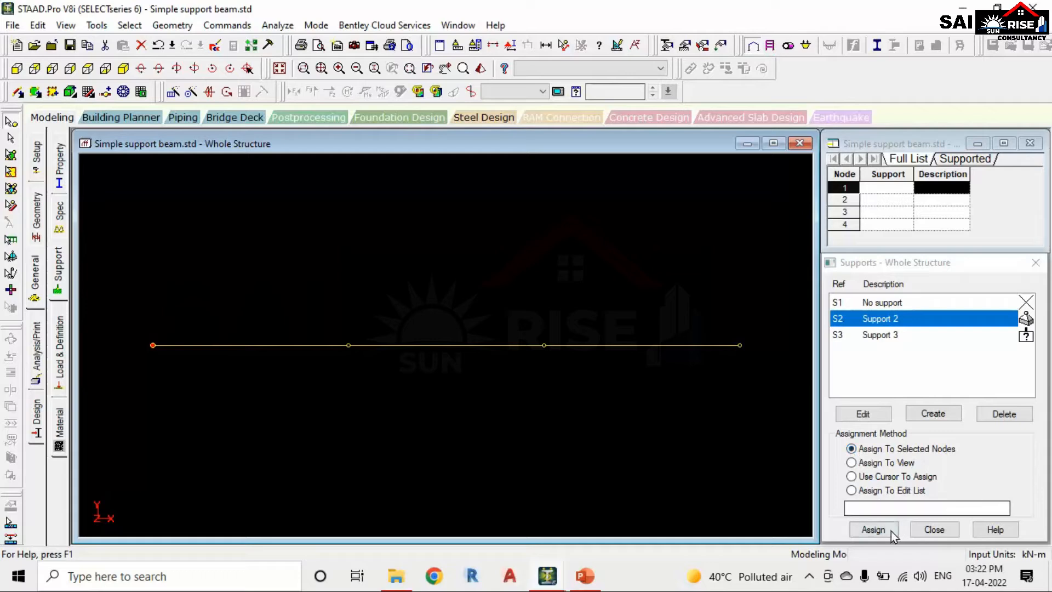
pyautogui.click(874, 530)
pyautogui.click(940, 440)
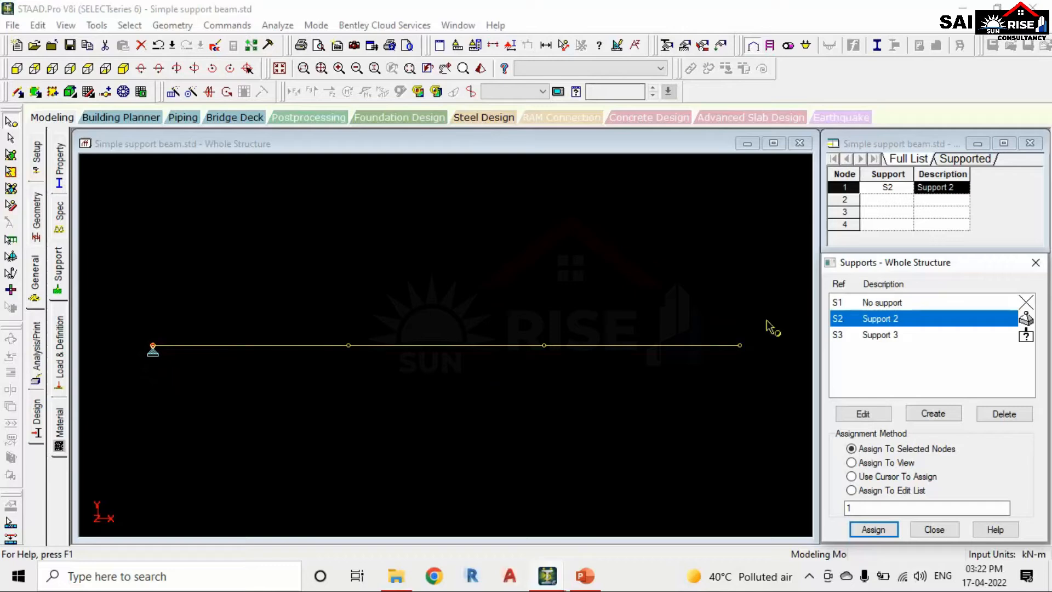
# Step: Assign the Fixed But Support 3 to node 4 at the beam's right end, using Assign To Selected Nodes
pyautogui.click(866, 335)
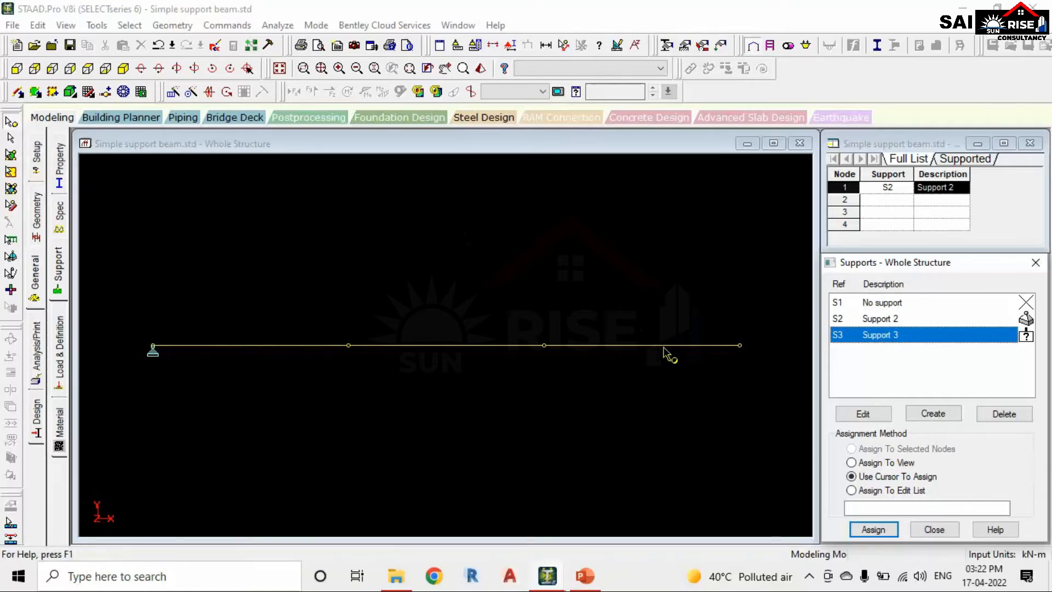
pyautogui.click(740, 347)
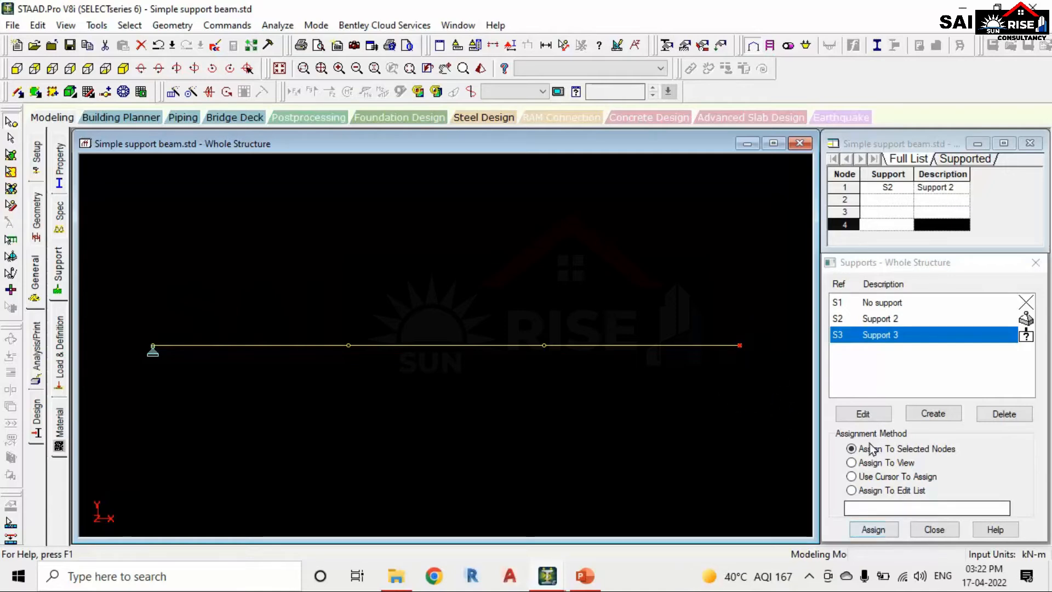
pyautogui.click(874, 529)
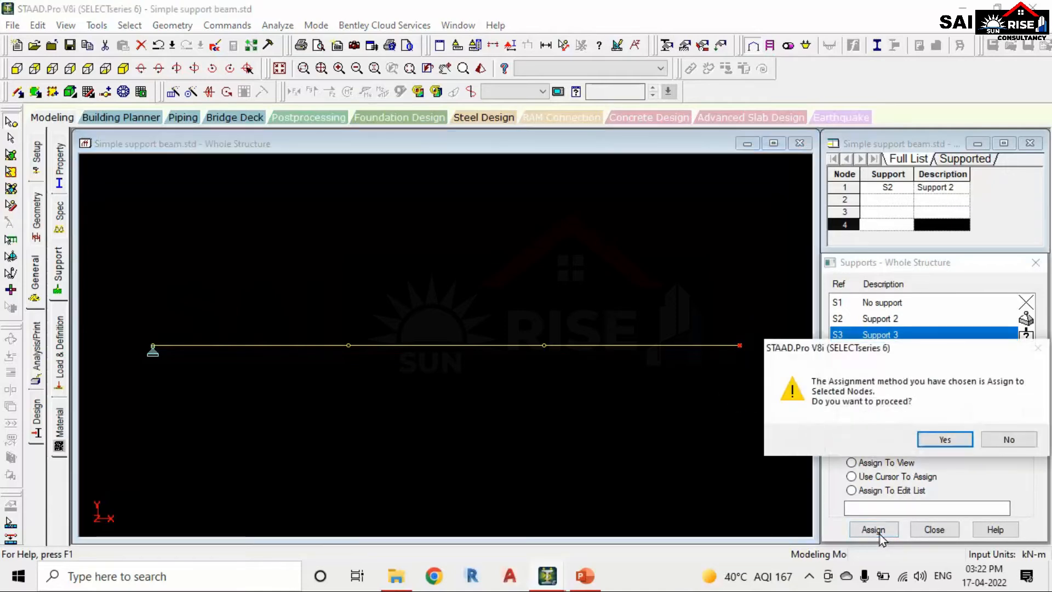
pyautogui.click(951, 441)
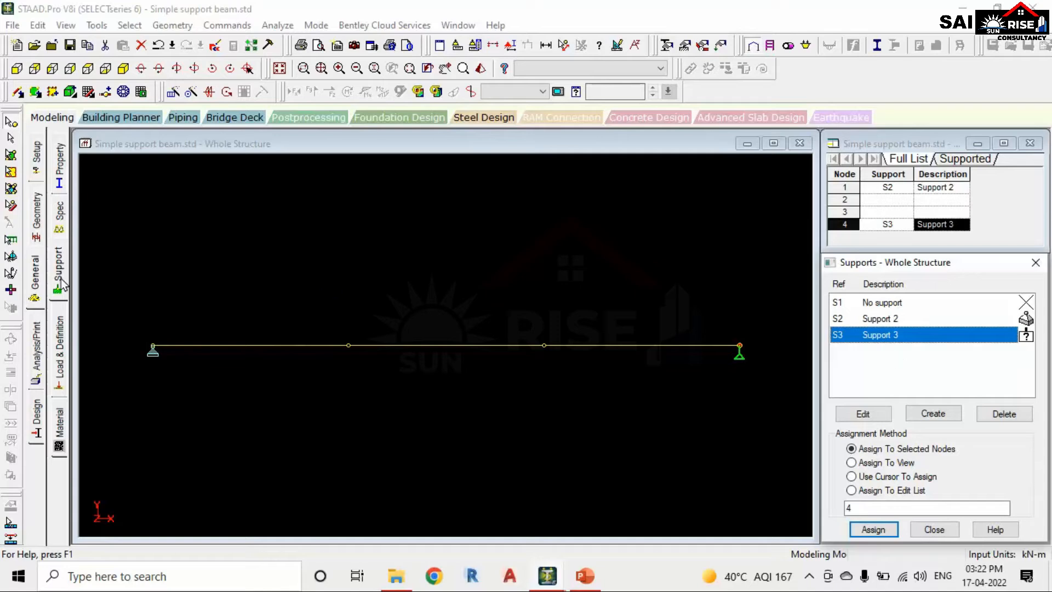
# Step: Save the modified structure and add a primary load case numbered 1, titled LOAD CASE 1, with loading type None
pyautogui.click(61, 356)
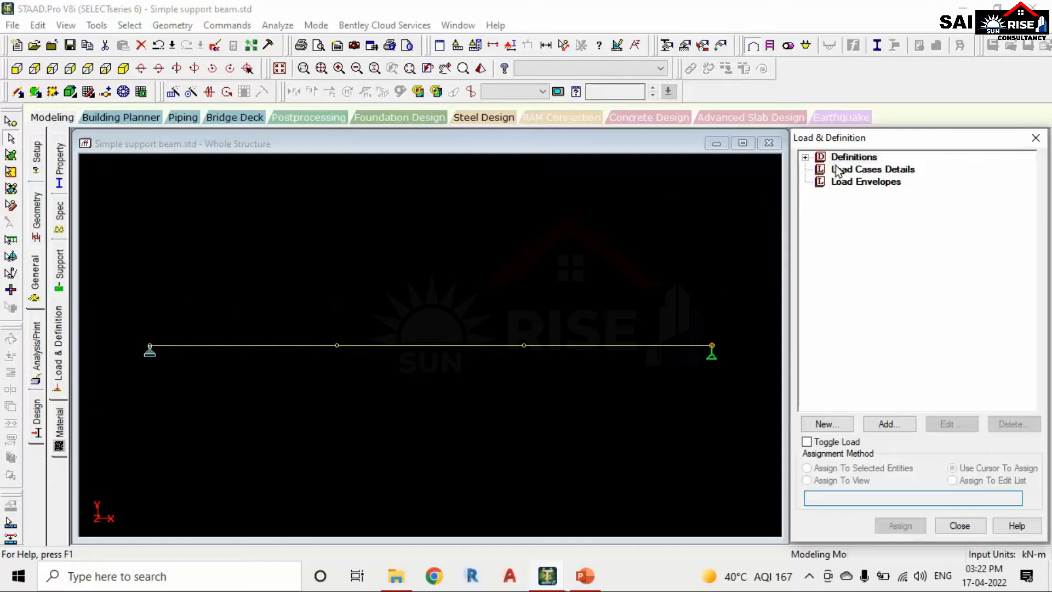
pyautogui.click(918, 376)
pyautogui.click(436, 314)
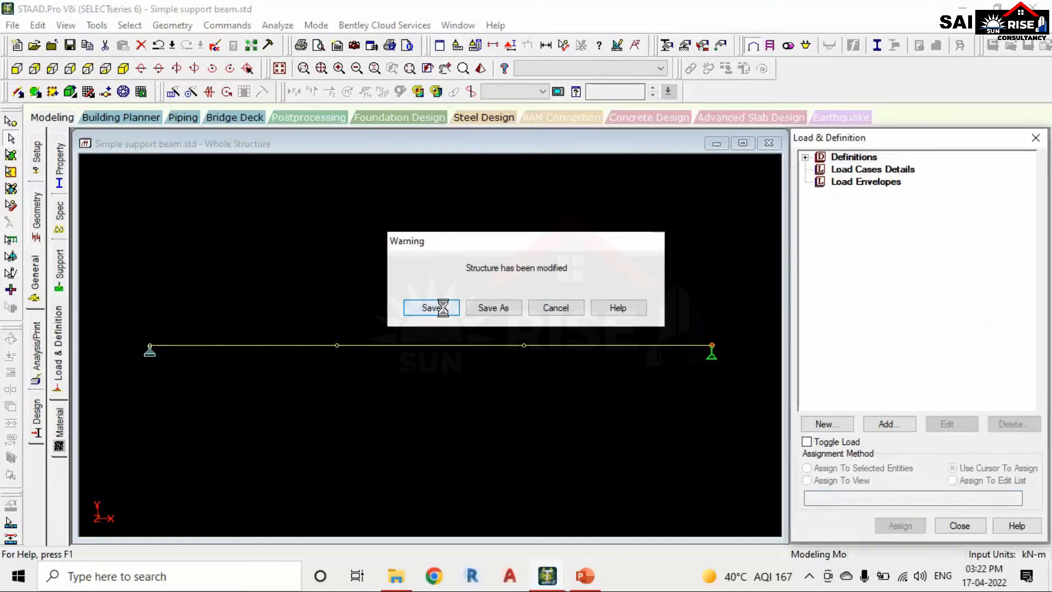
pyautogui.click(854, 173)
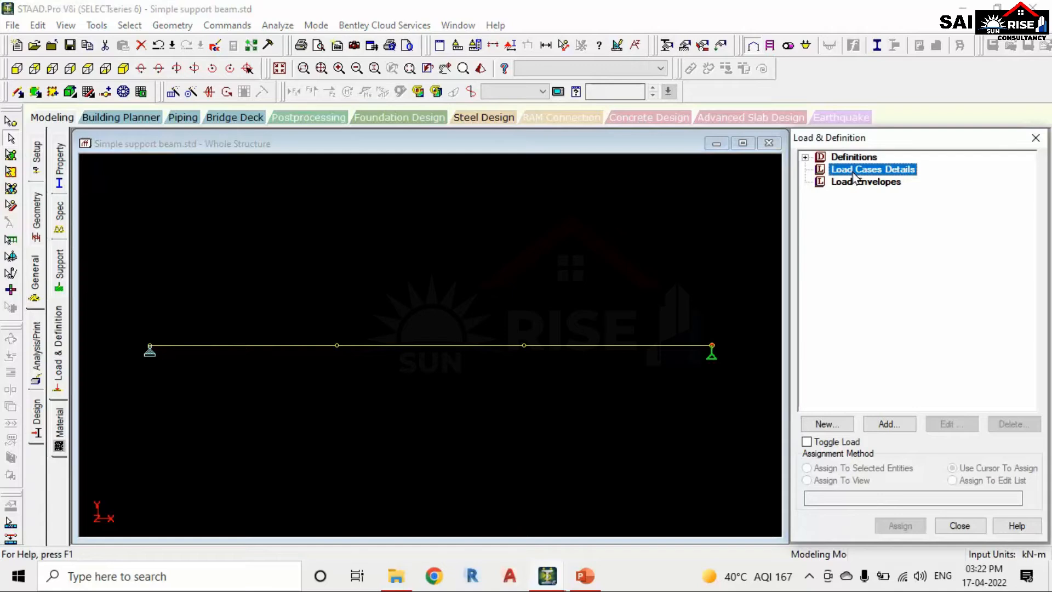
pyautogui.click(906, 426)
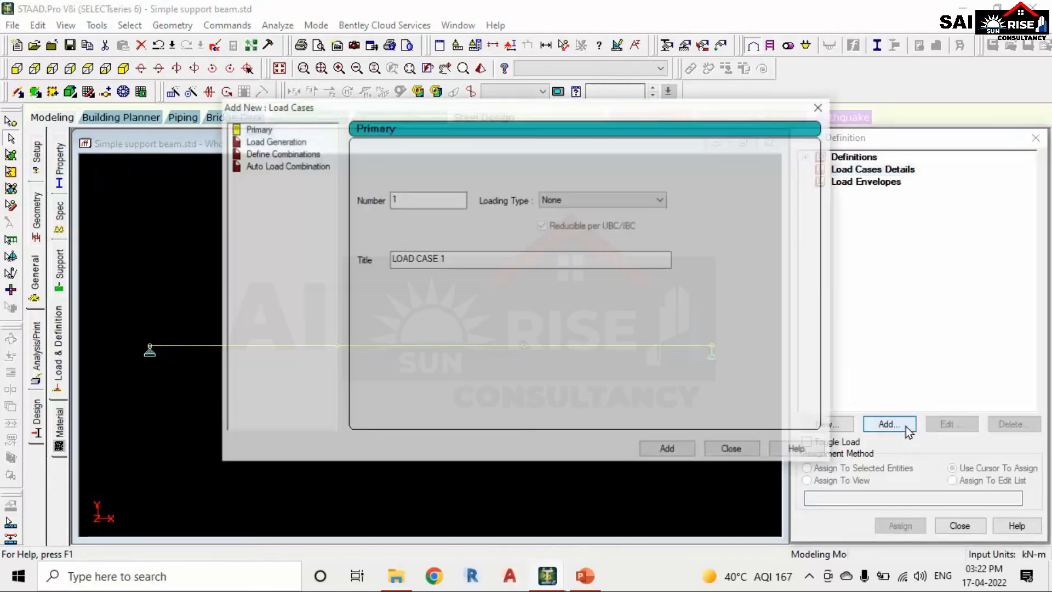
pyautogui.click(478, 259)
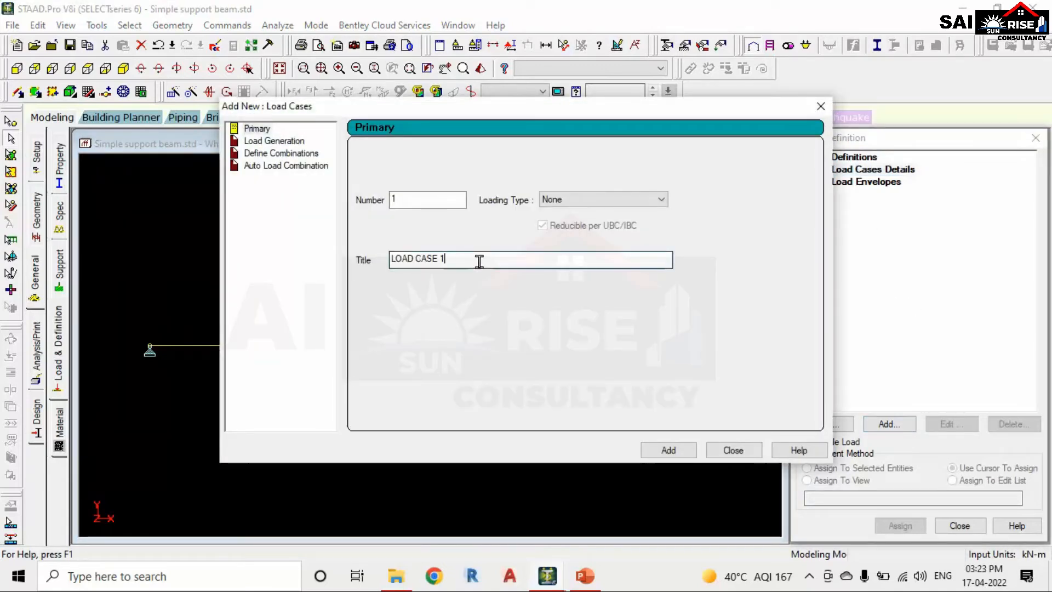
pyautogui.click(673, 450)
pyautogui.click(717, 450)
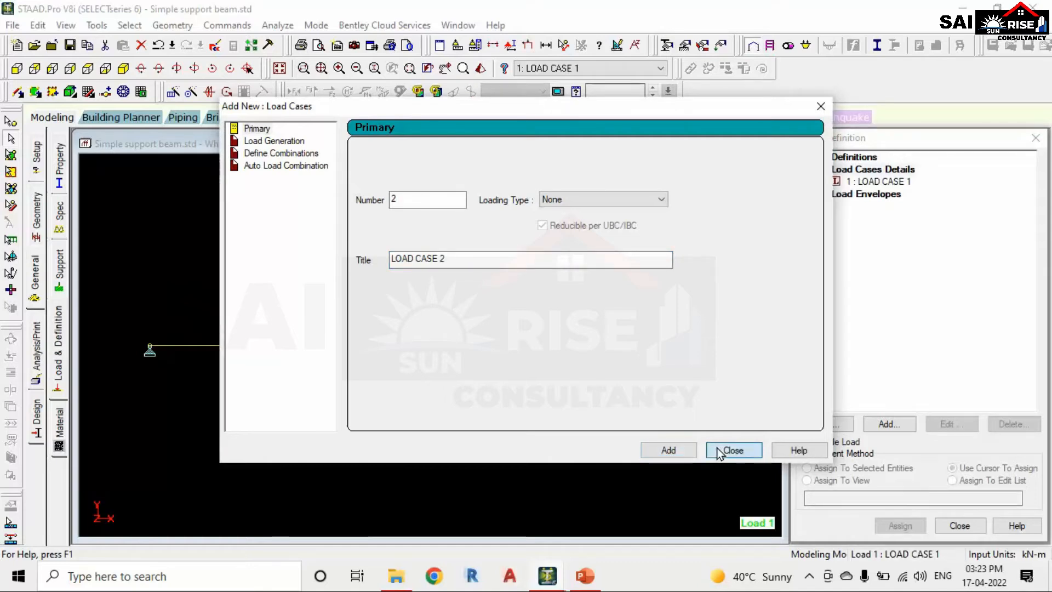
# Step: Add a nodal load with Fy -3 kN to load case 1
pyautogui.click(876, 182)
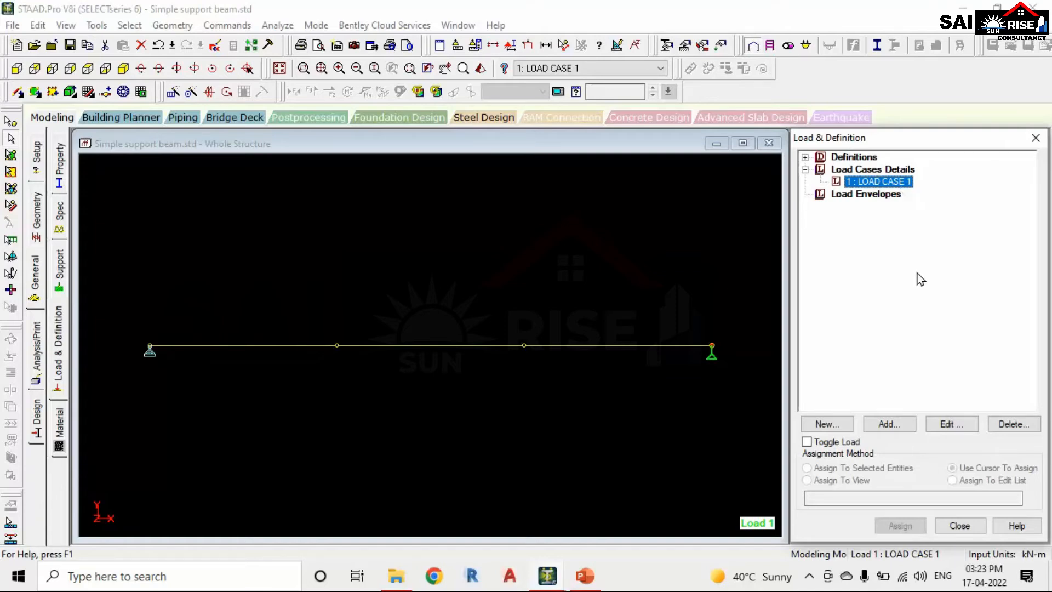
pyautogui.click(904, 427)
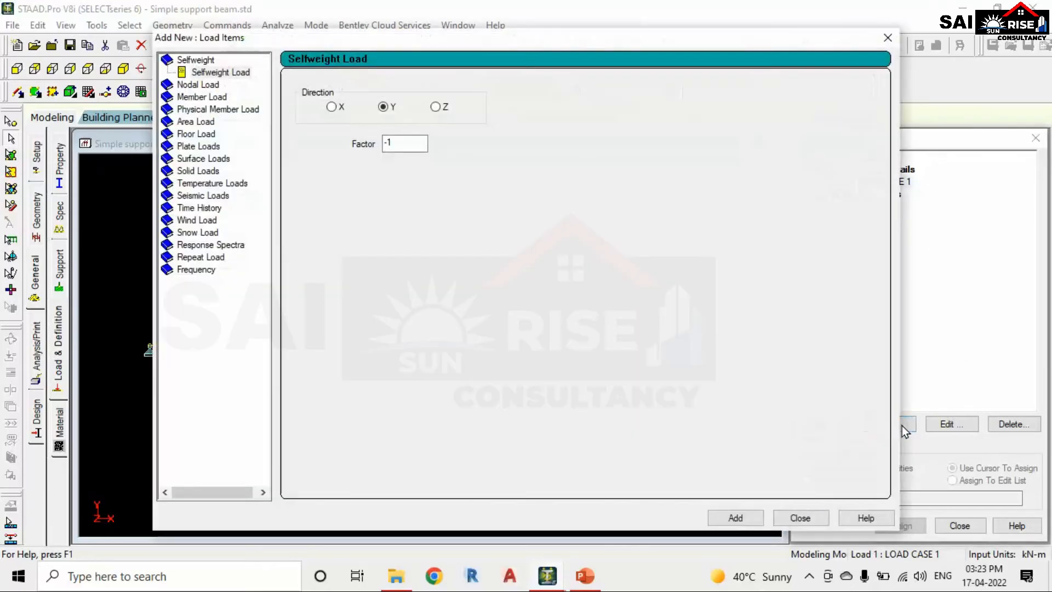
pyautogui.moveTo(291, 41); pyautogui.dragTo(346, 28)
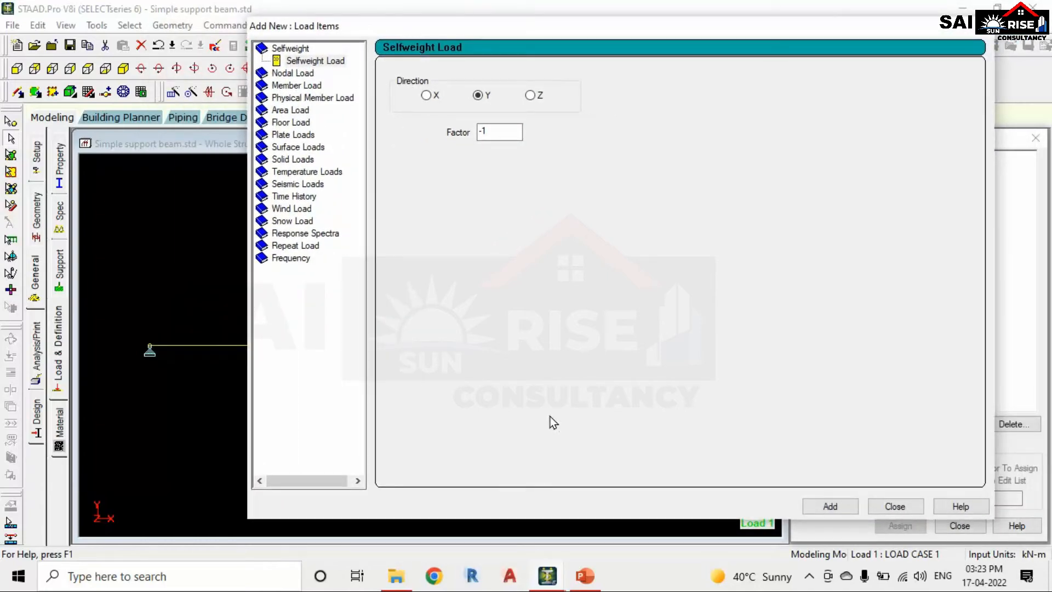
pyautogui.click(293, 73)
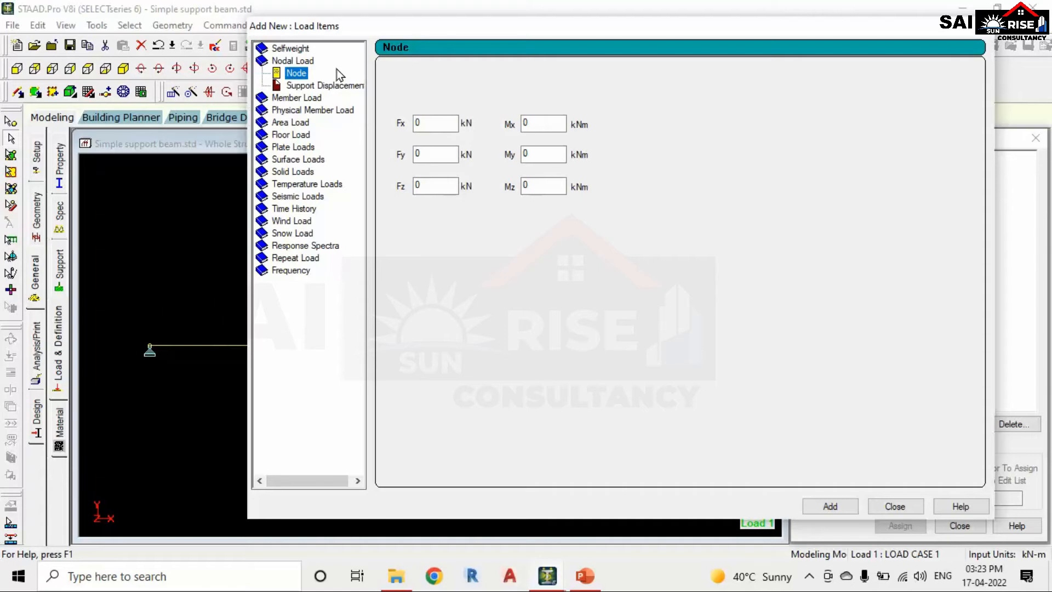
pyautogui.click(431, 154)
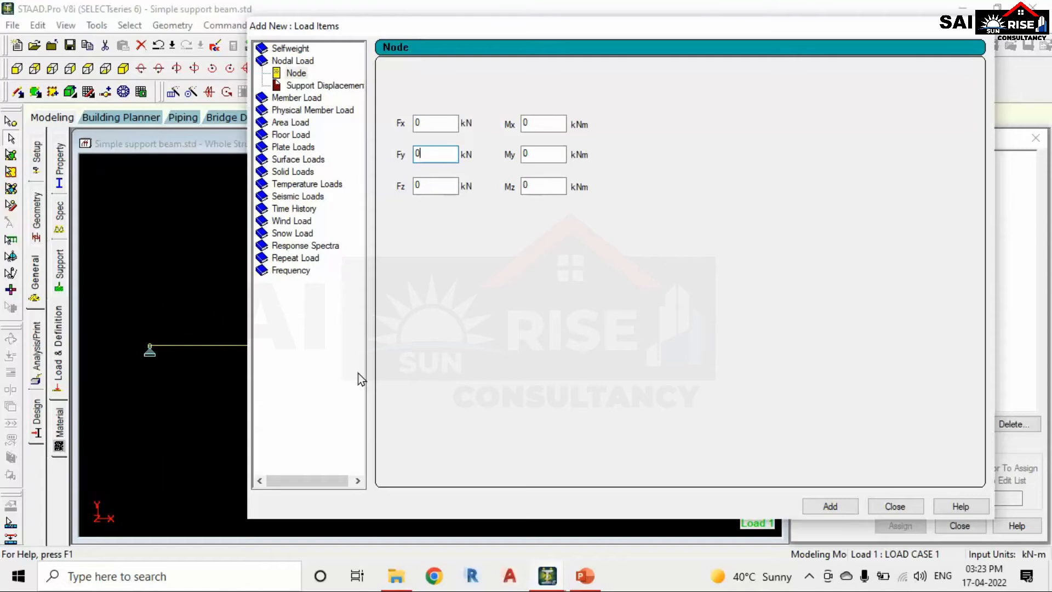
pyautogui.press('BackSpace')
pyautogui.write('-3')
pyautogui.click(829, 507)
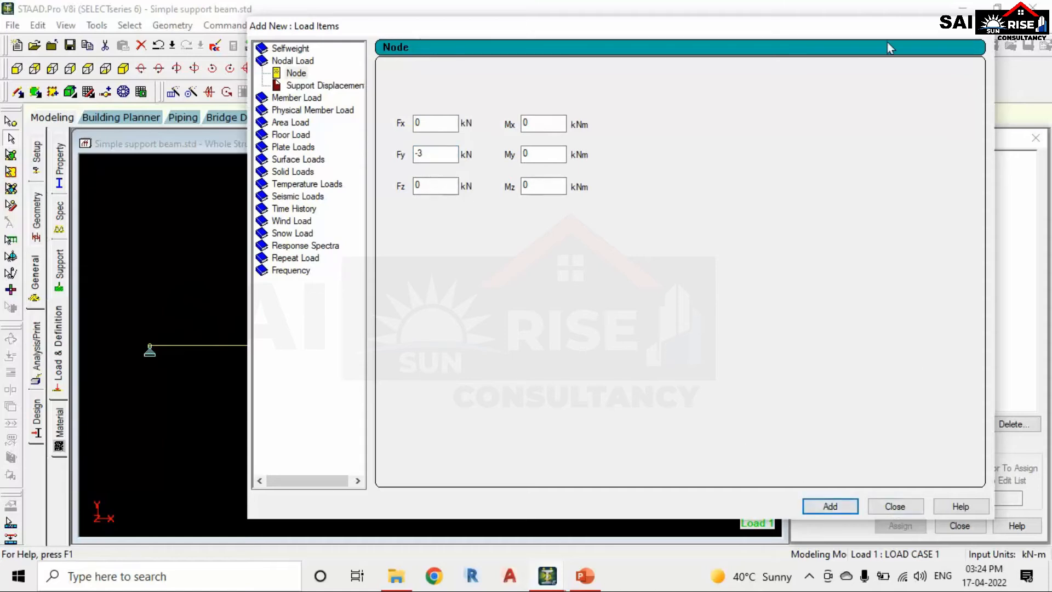
# Step: Add a second nodal load with Fy -6 kN to load case 1 and finish adding load items
pyautogui.moveTo(892, 25); pyautogui.dragTo(647, 28)
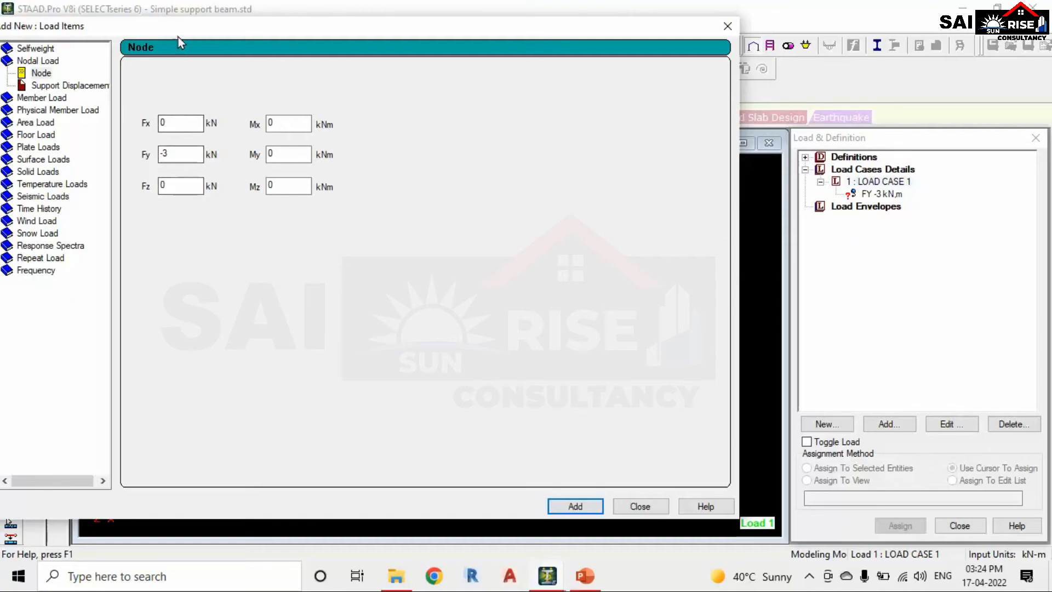
pyautogui.moveTo(186, 28); pyautogui.dragTo(211, 29)
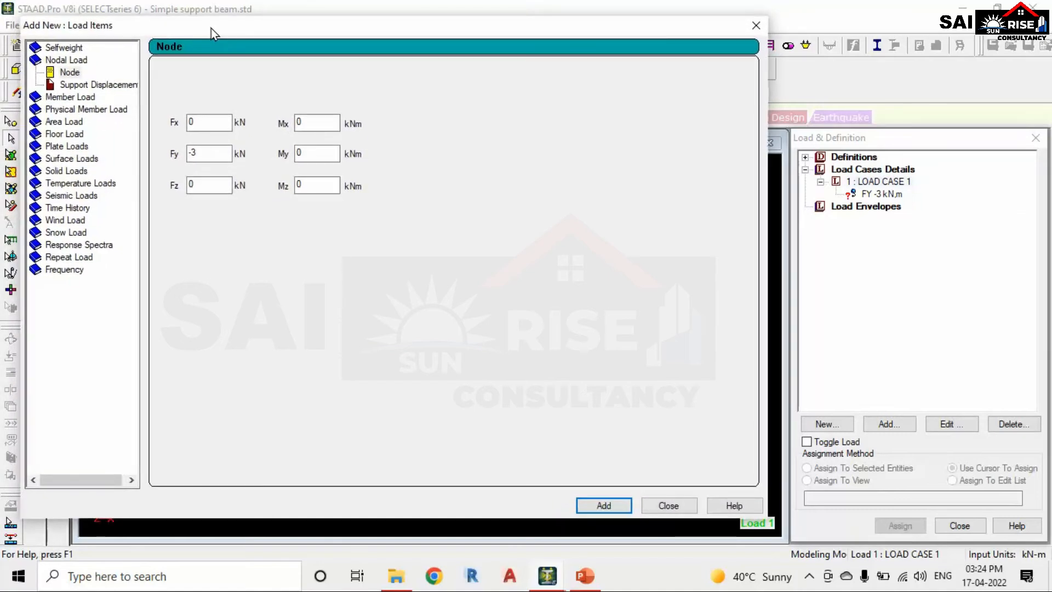
pyautogui.click(214, 152)
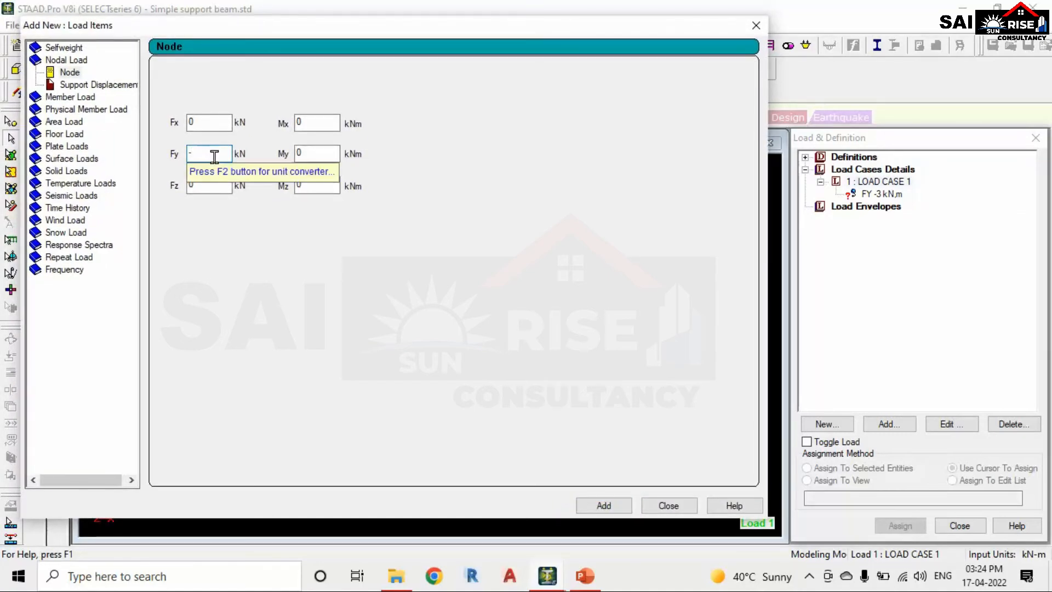
pyautogui.write('6')
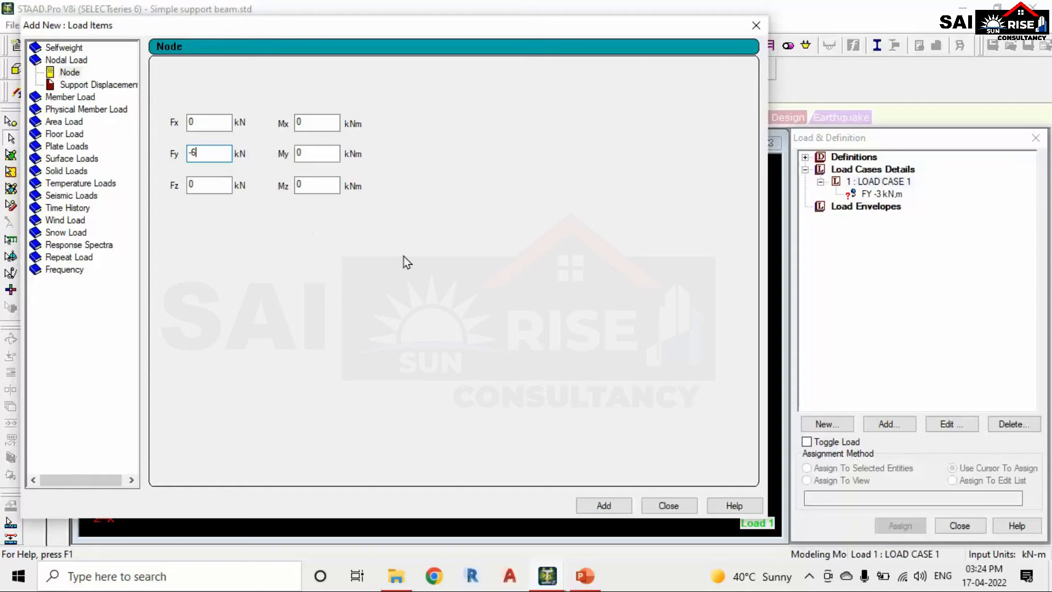
pyautogui.click(604, 505)
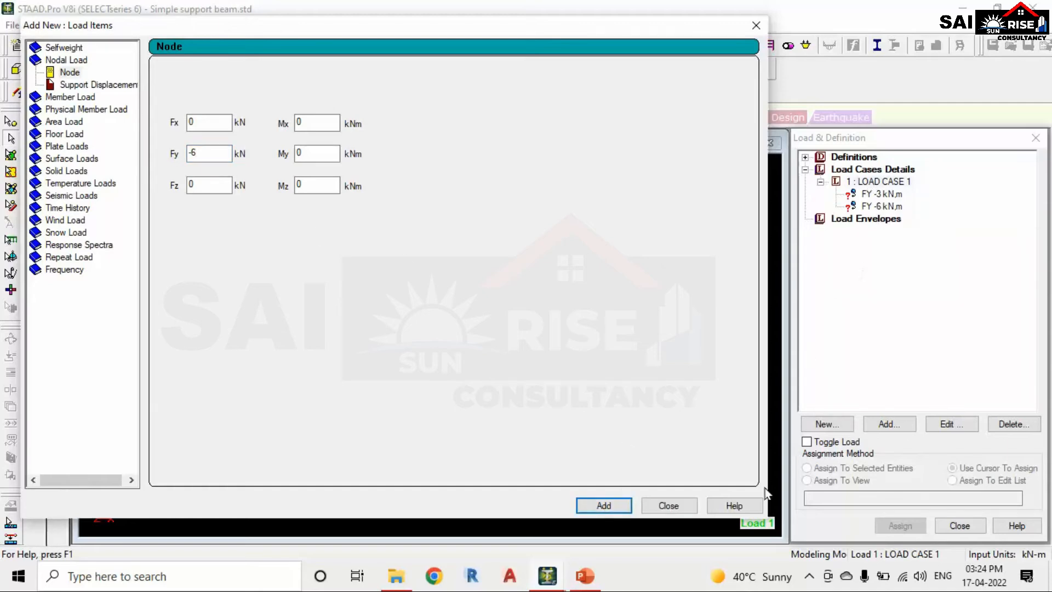
pyautogui.click(668, 505)
# Step: Assign the FY -3 kN load to node 2, one third along the beam from the pinned support, using Assign To Selected Nodes
pyautogui.click(893, 195)
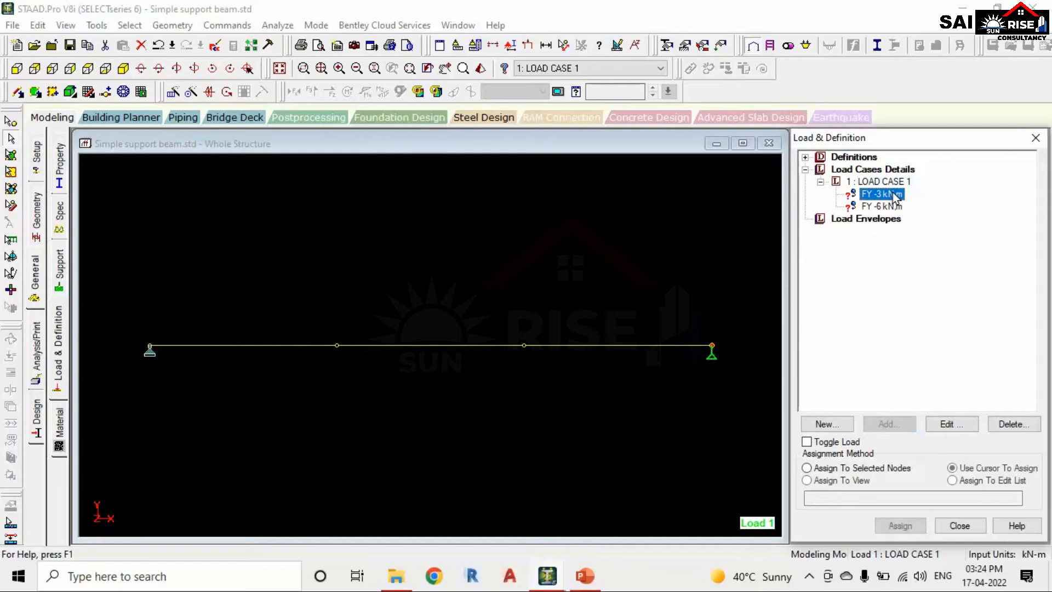
pyautogui.click(891, 207)
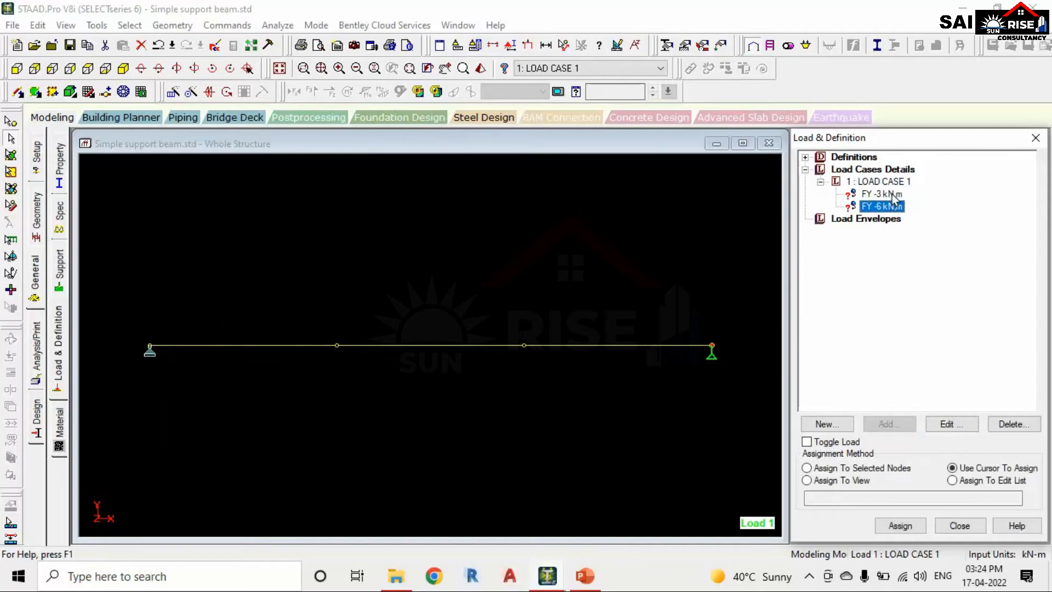
pyautogui.click(892, 195)
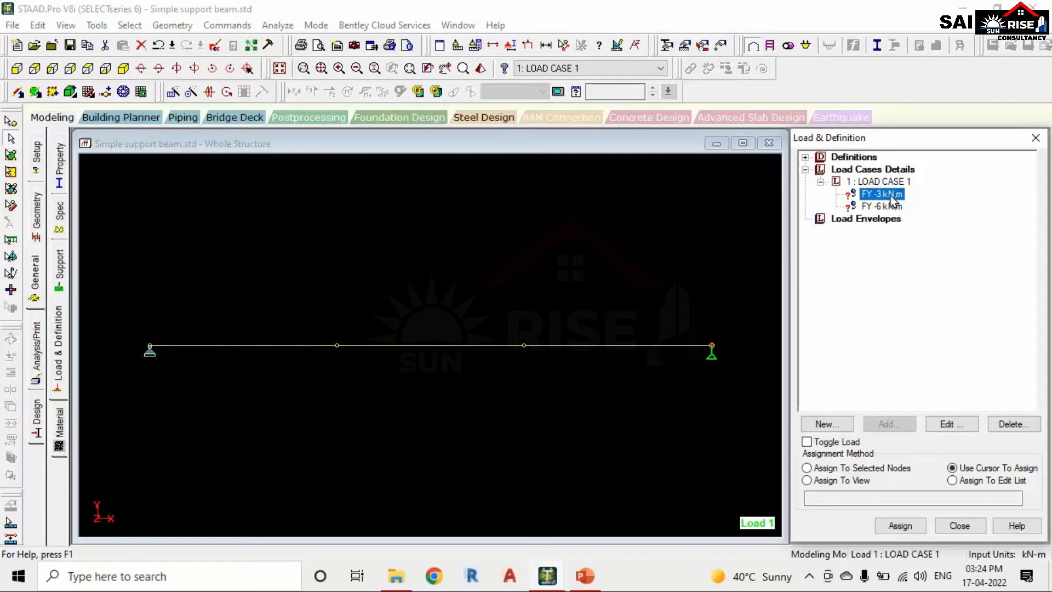
pyautogui.click(10, 122)
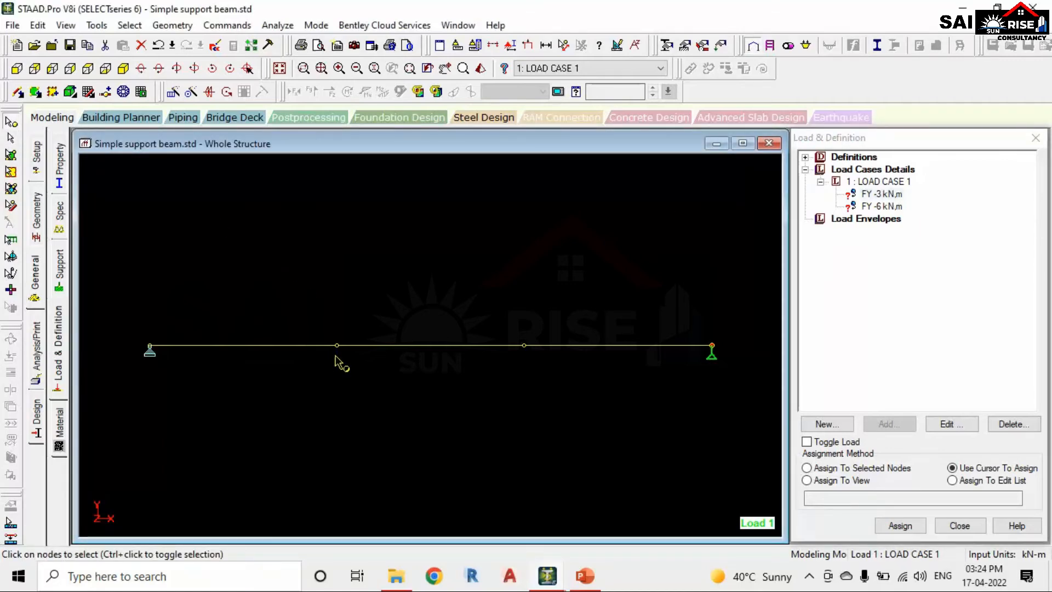
pyautogui.click(882, 194)
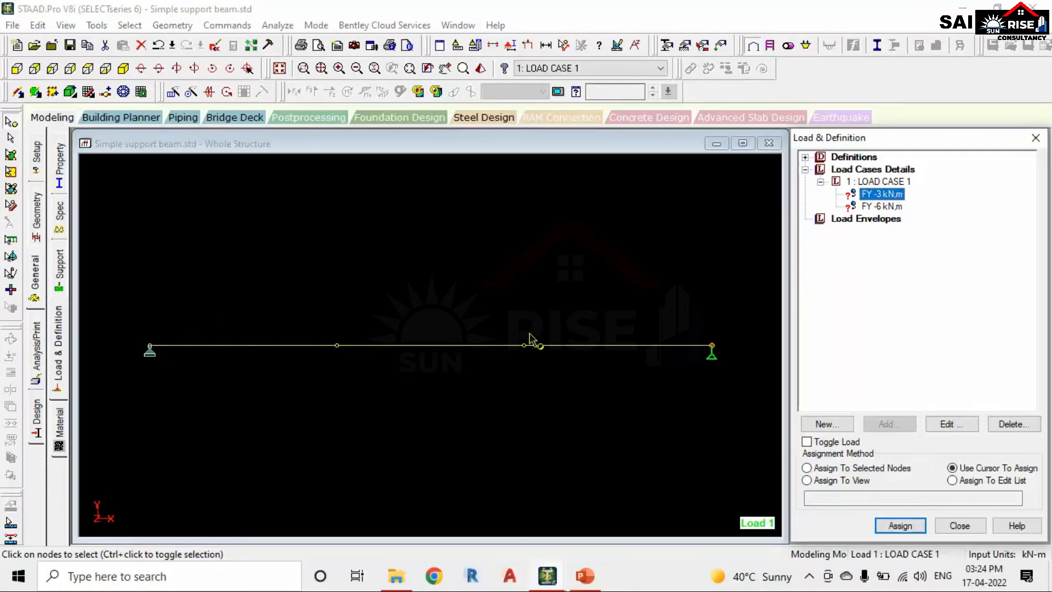
pyautogui.click(337, 347)
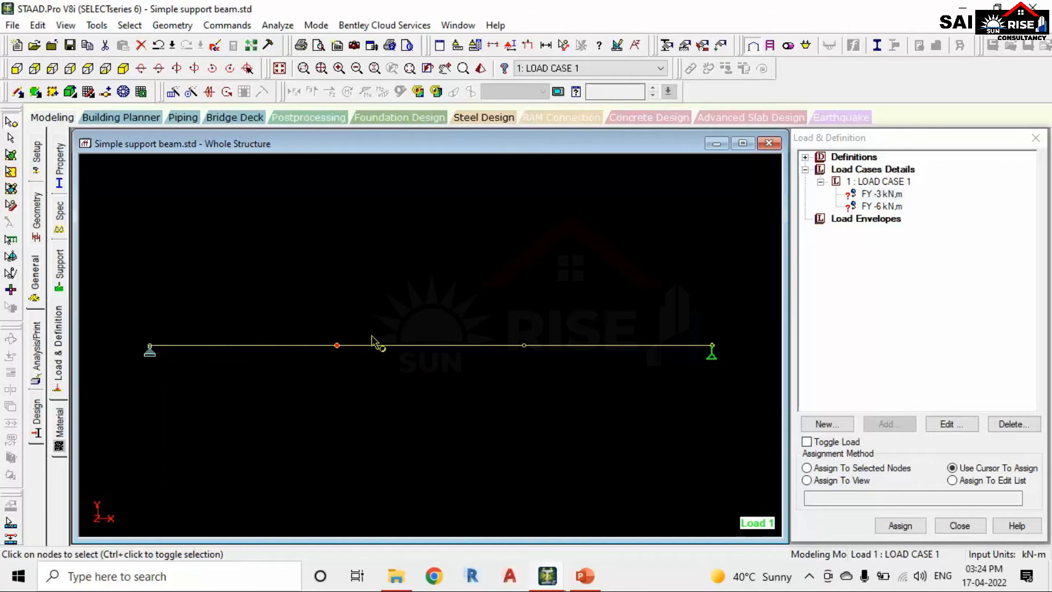
pyautogui.click(880, 469)
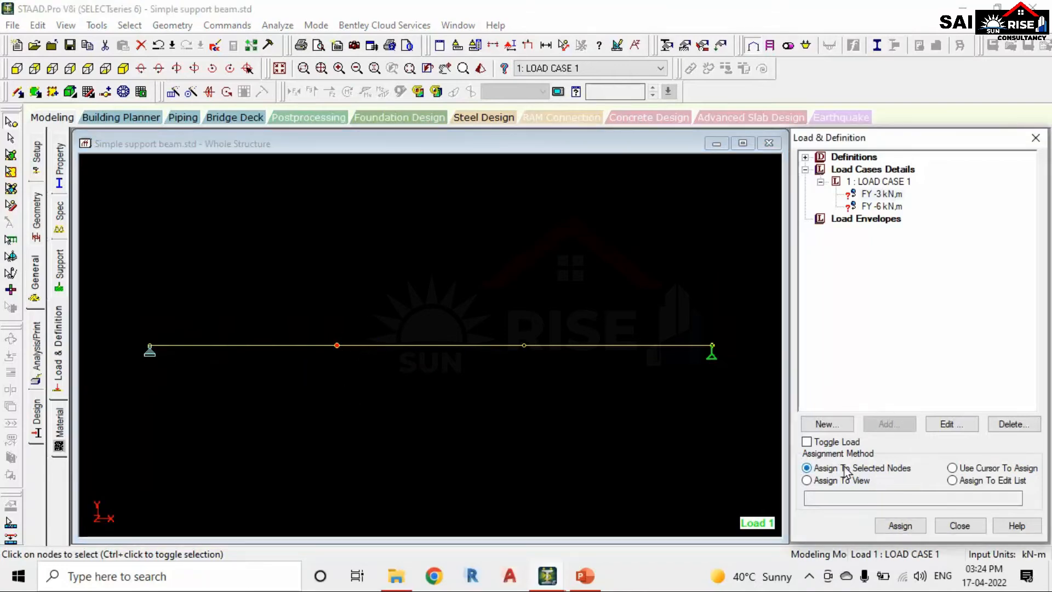
pyautogui.click(909, 527)
pyautogui.click(942, 378)
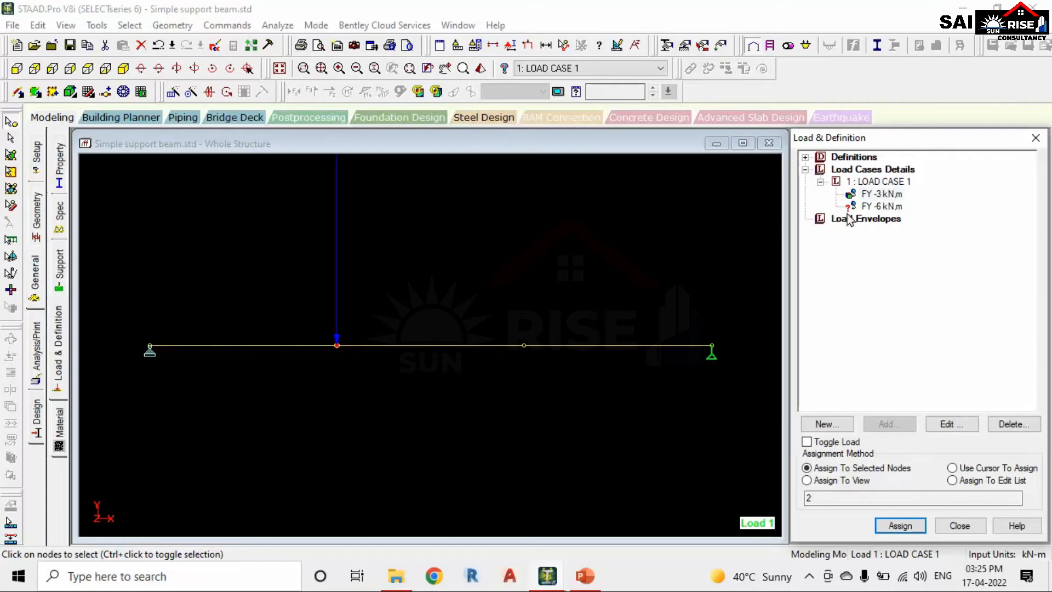
# Step: Assign the FY -6 kN load to node 3, the interior node nearer the Fixed But support, using Assign To Selected Nodes
pyautogui.click(884, 207)
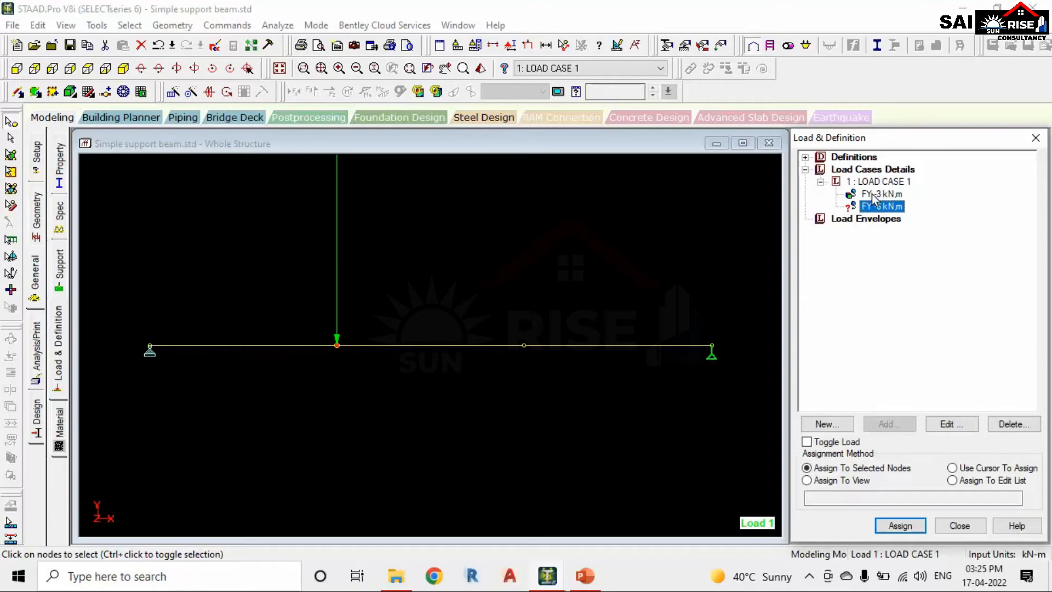
pyautogui.click(879, 195)
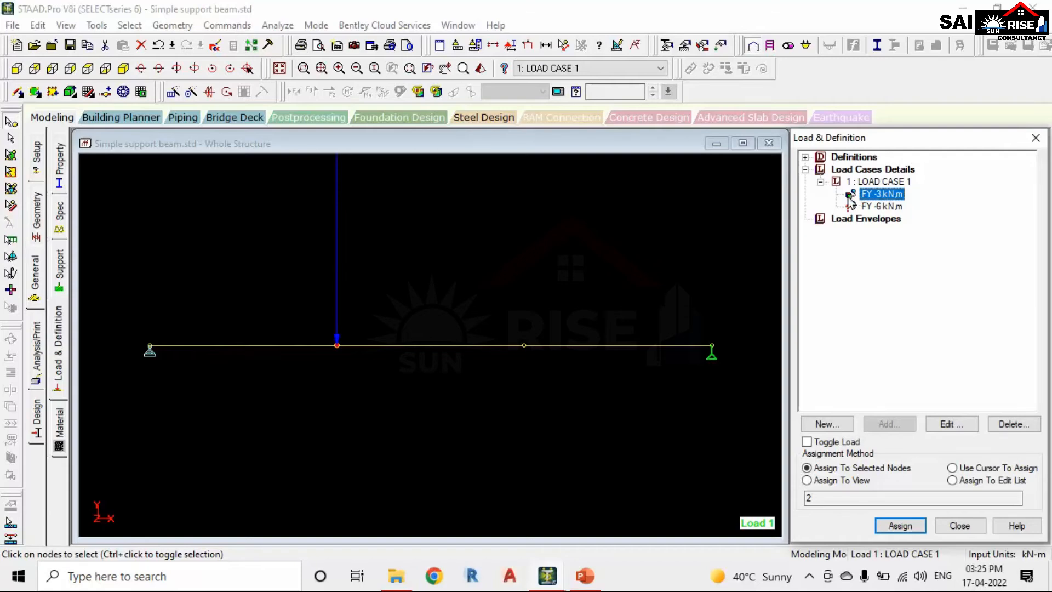
pyautogui.click(872, 208)
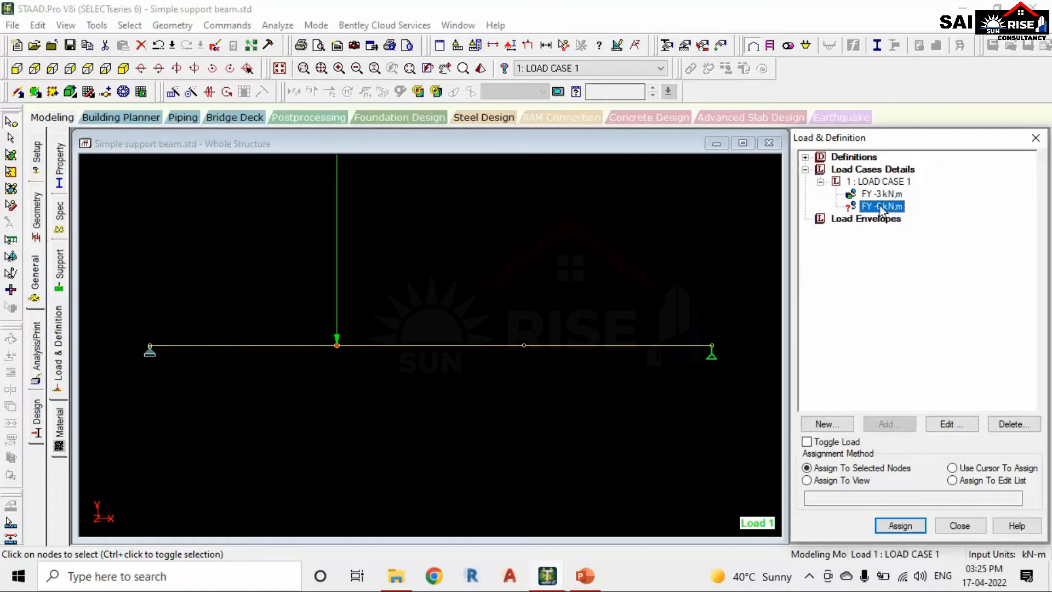
pyautogui.click(526, 347)
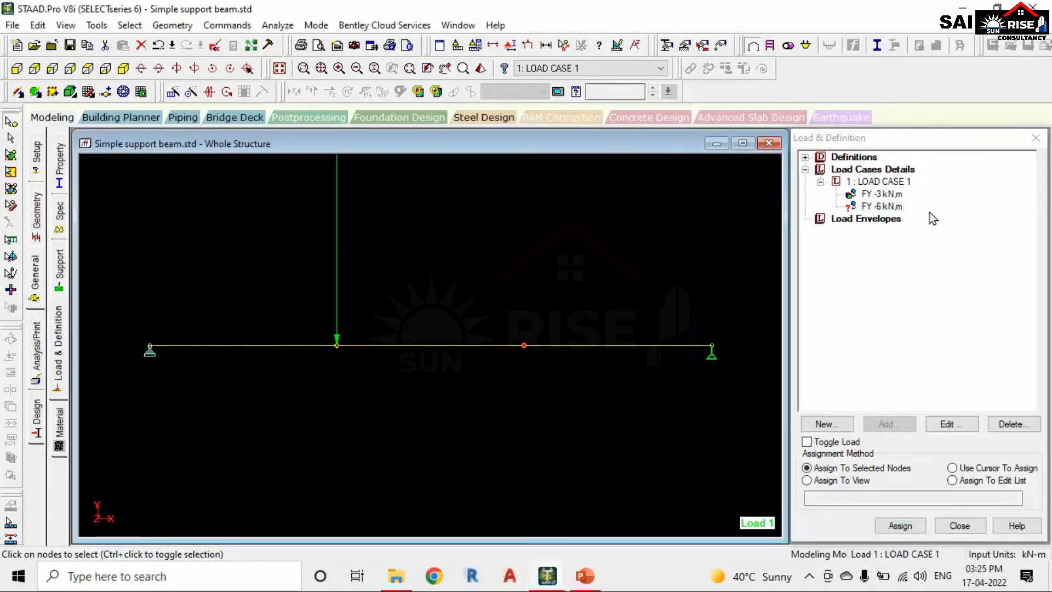
pyautogui.click(885, 208)
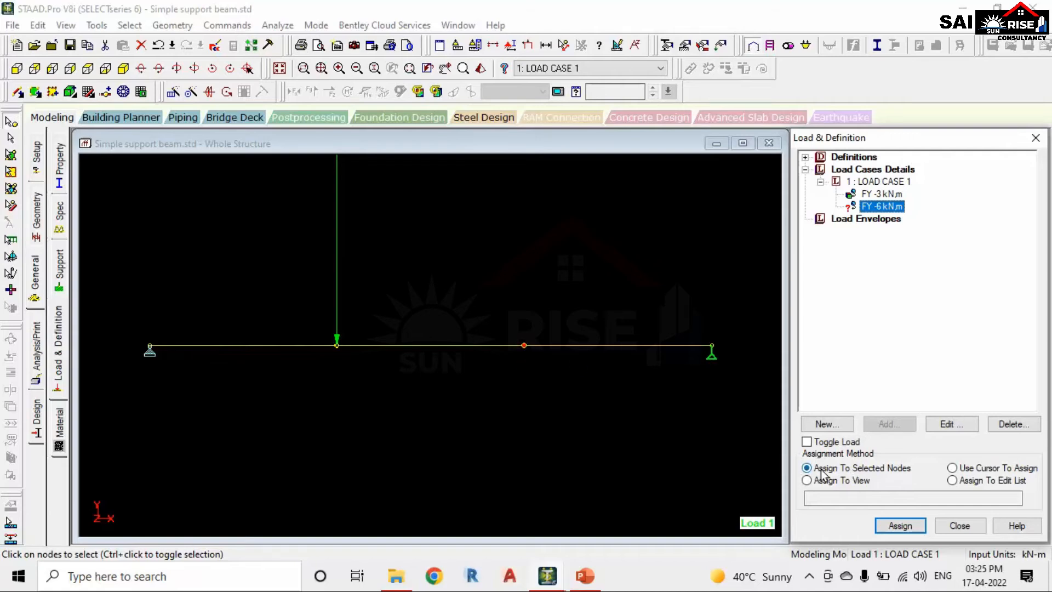
pyautogui.click(900, 526)
pyautogui.click(938, 378)
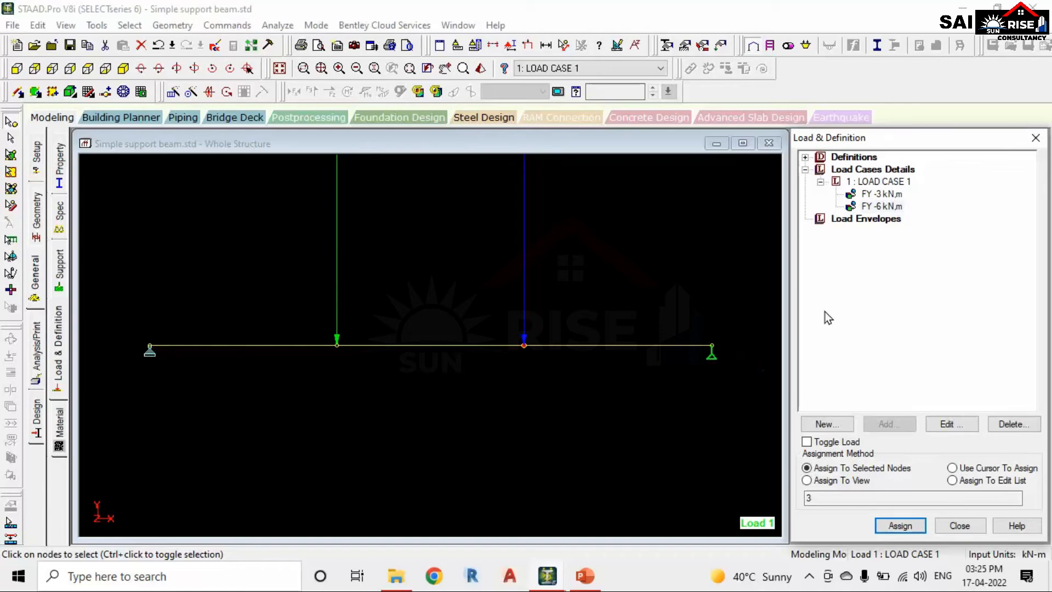
pyautogui.click(858, 293)
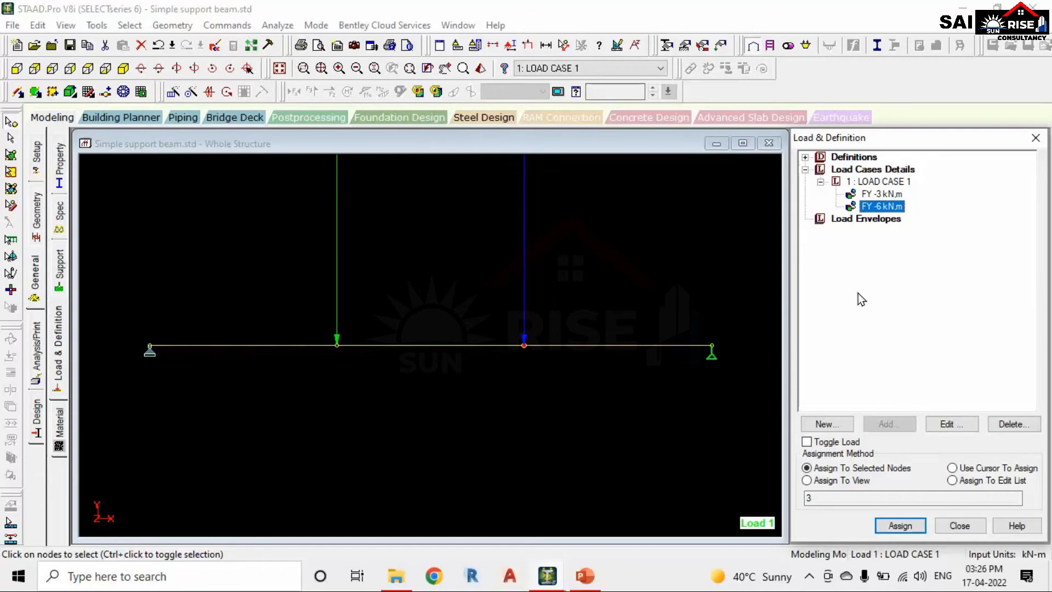
# Step: Add a Perform Analysis command with the No Print option to the structure's analysis commands
pyautogui.click(38, 353)
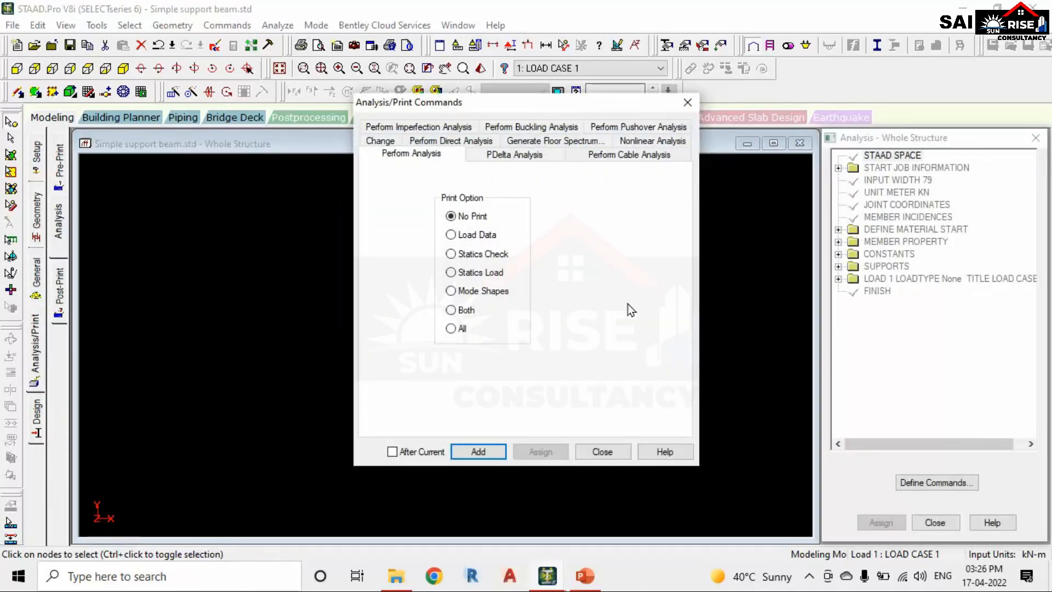
pyautogui.click(481, 451)
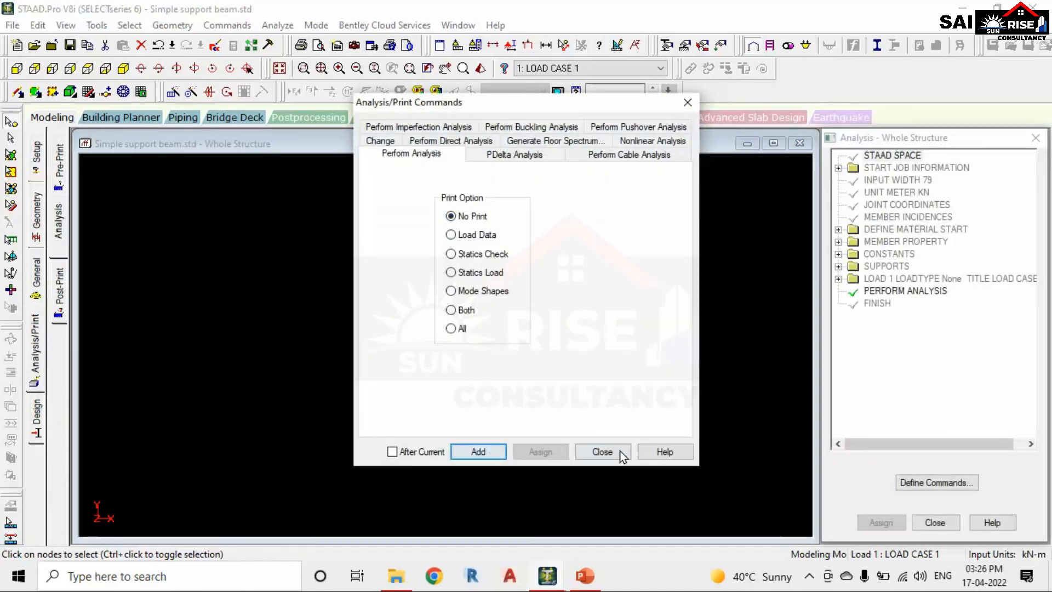
pyautogui.click(602, 451)
pyautogui.click(882, 292)
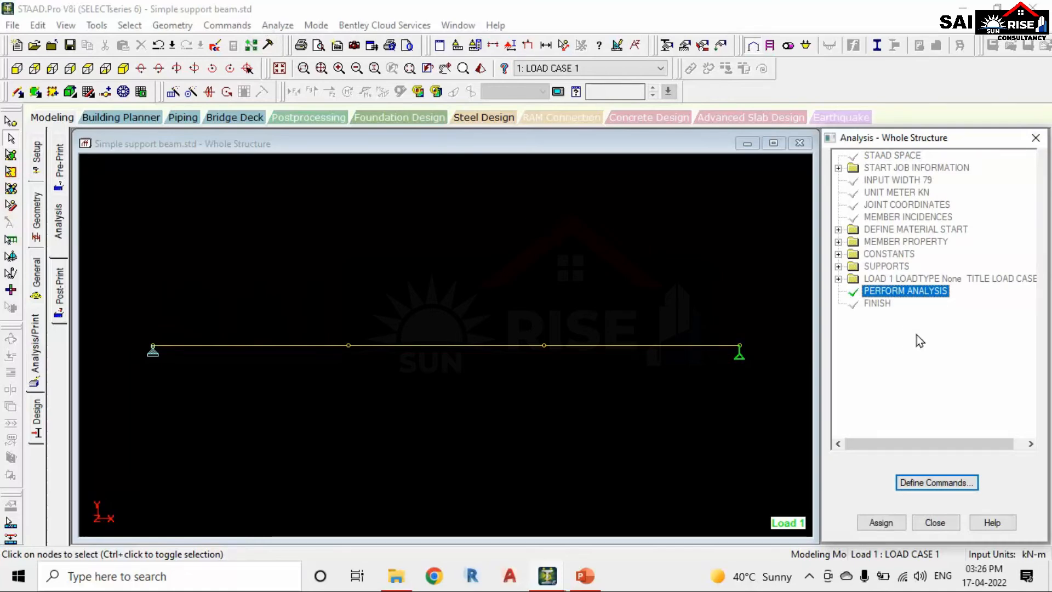
# Step: Run the analysis and save the modified structure
pyautogui.click(277, 25)
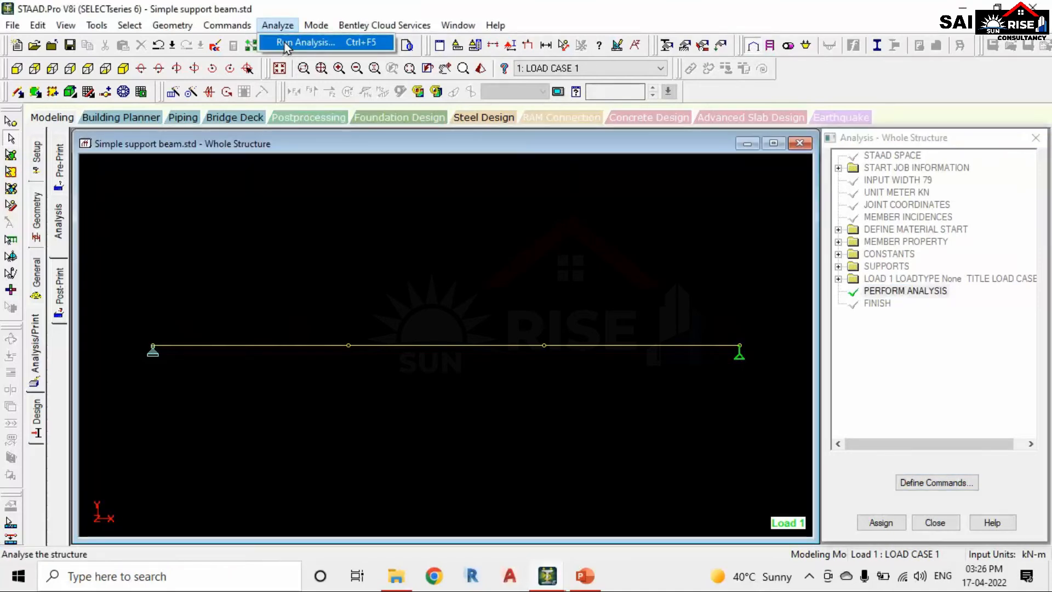
pyautogui.click(323, 47)
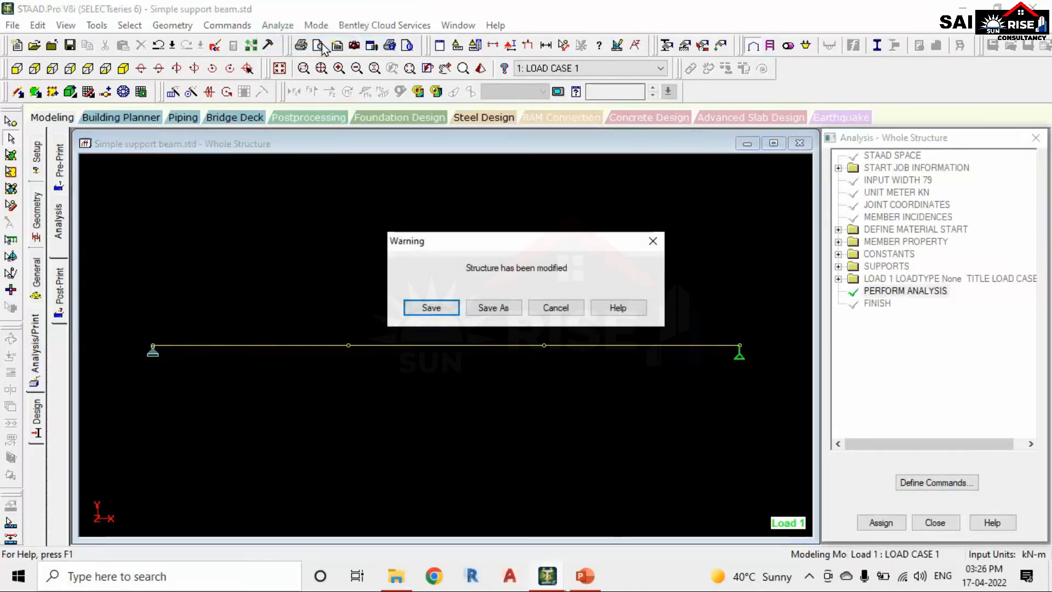
pyautogui.click(439, 307)
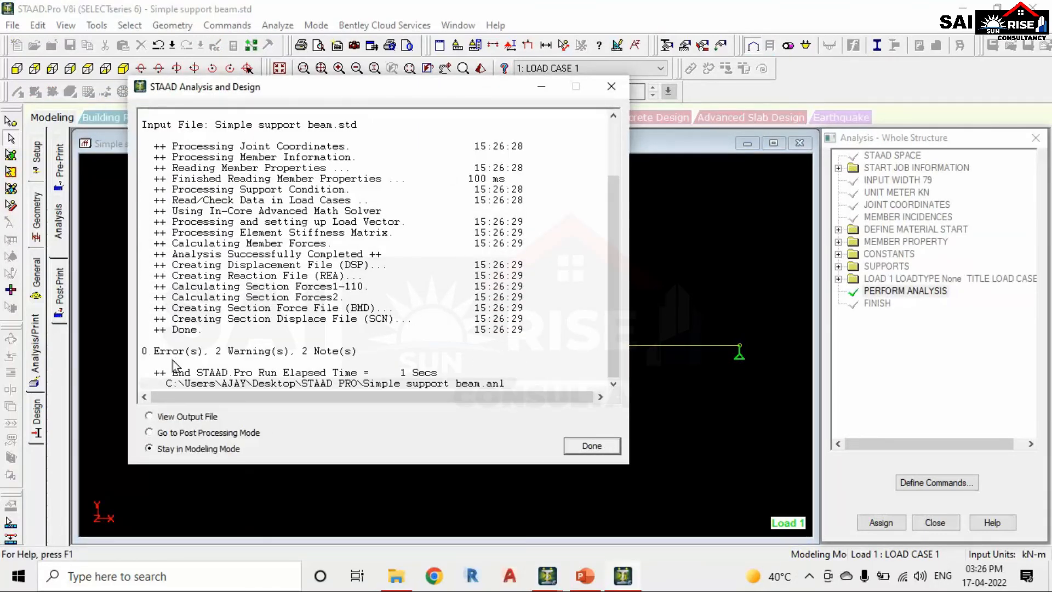
# Step: Finish the analysis run by going to Post Processing Mode with LOAD CASE 1 as the selected results case
pyautogui.click(180, 434)
pyautogui.click(588, 449)
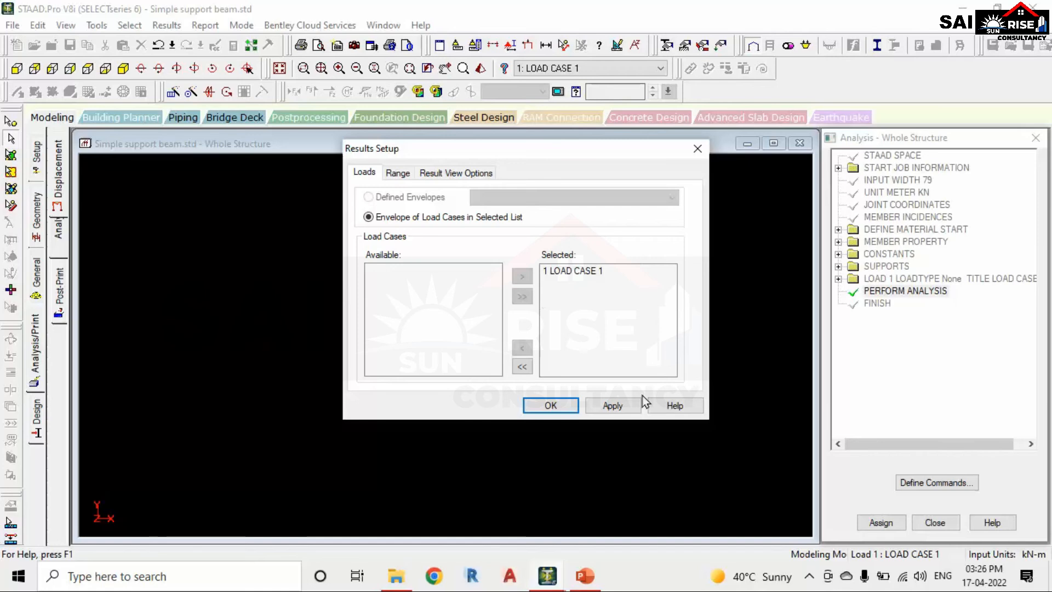
pyautogui.click(550, 406)
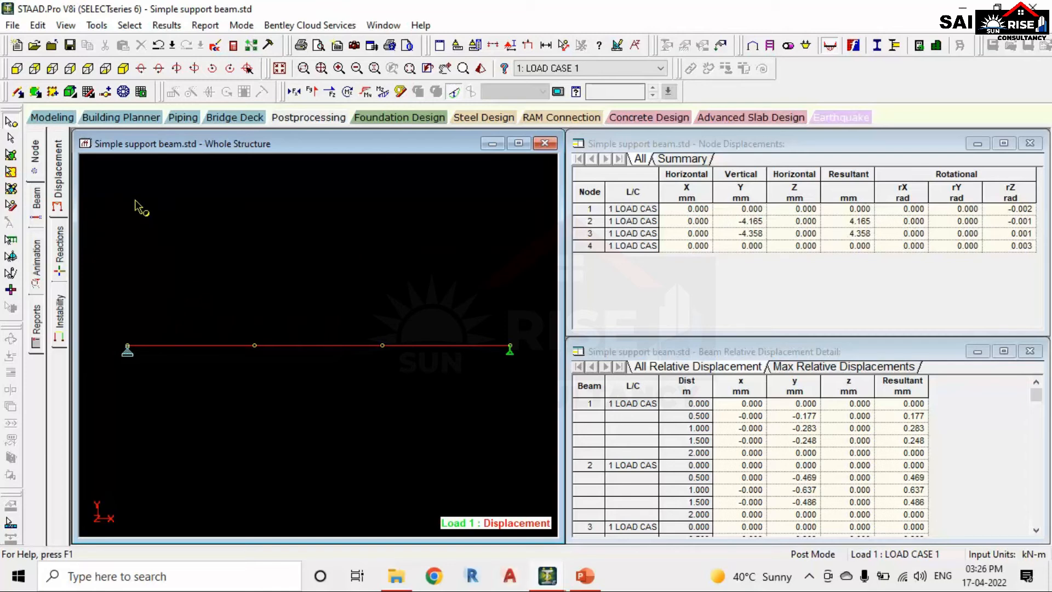
# Step: Display the node reaction results and examine the support reactions at nodes 1 and 4
pyautogui.click(40, 164)
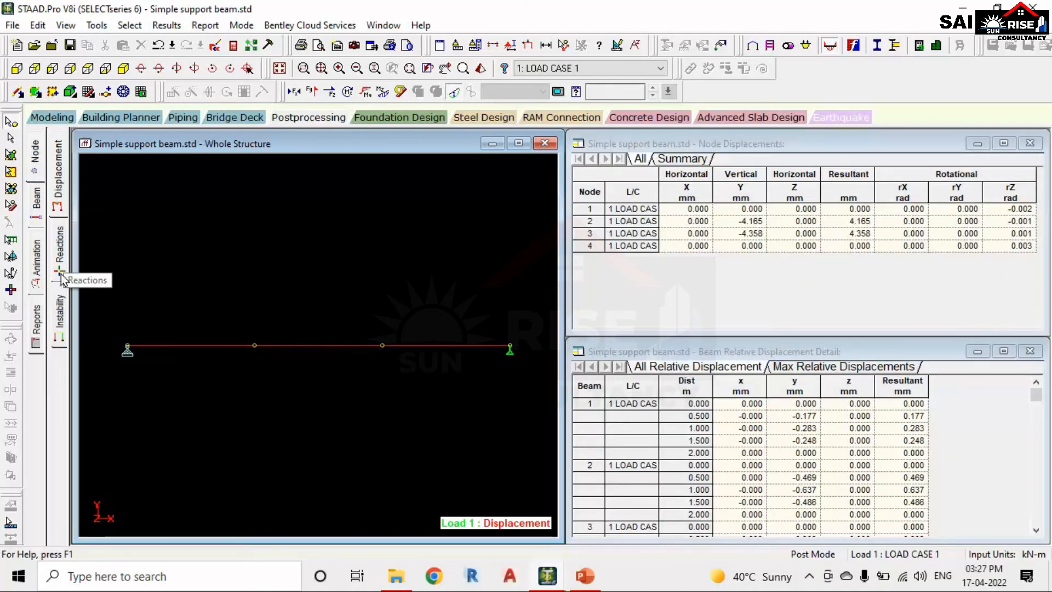
pyautogui.click(65, 255)
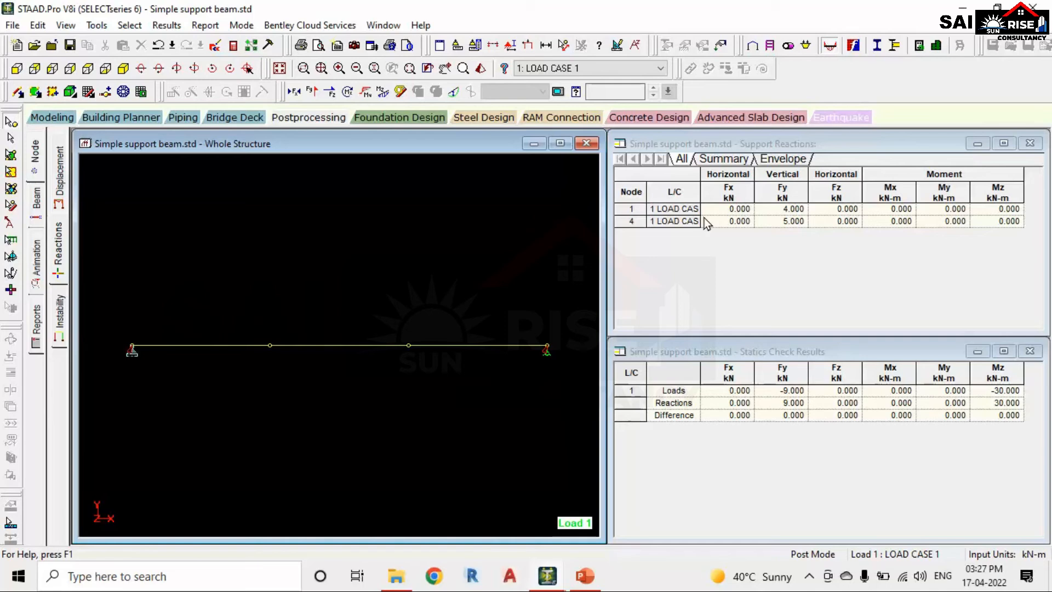
pyautogui.click(628, 211)
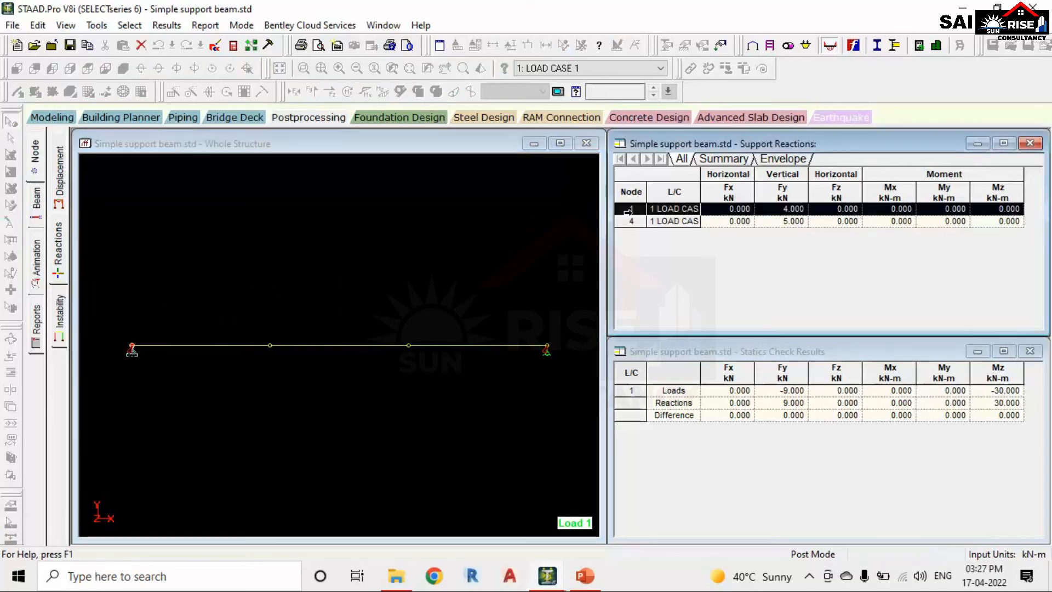
pyautogui.click(631, 222)
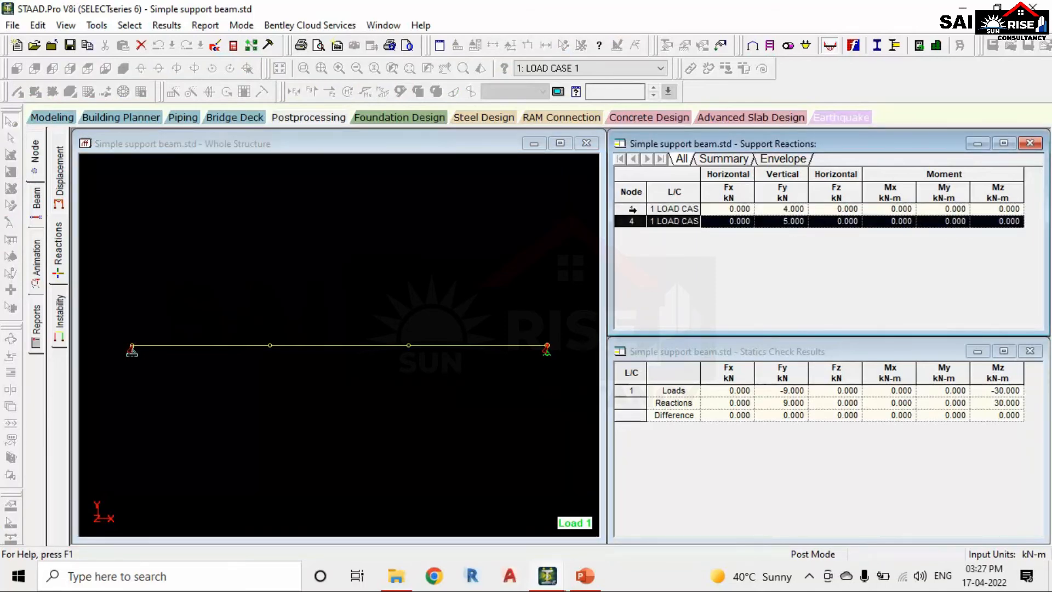
pyautogui.click(632, 208)
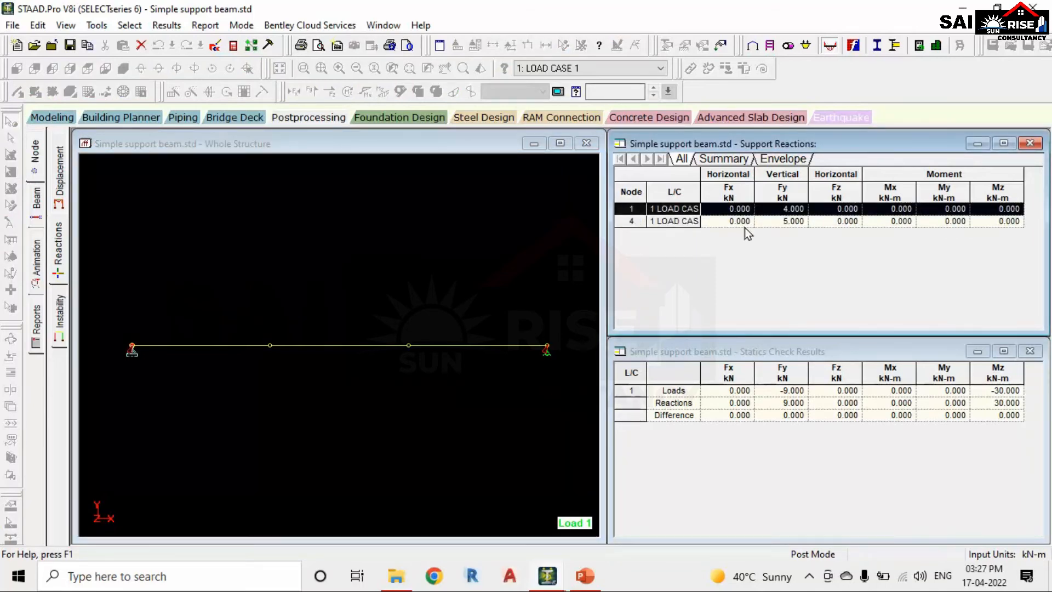
pyautogui.click(797, 209)
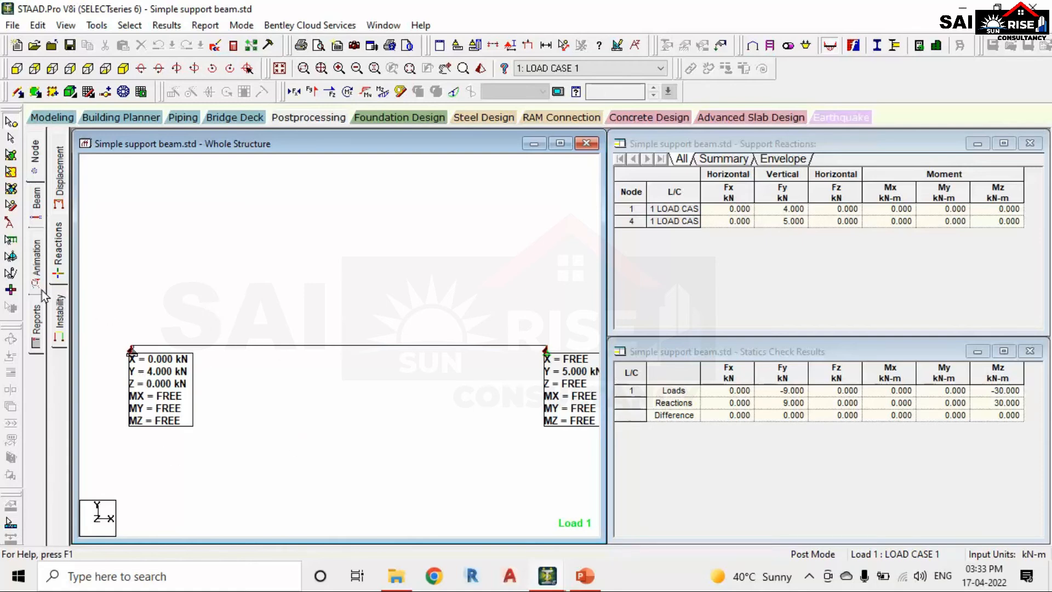
# Step: Move the reaction labels of both end supports above the beam, inward from its ends
pyautogui.click(10, 223)
pyautogui.moveTo(190, 419); pyautogui.dragTo(213, 305)
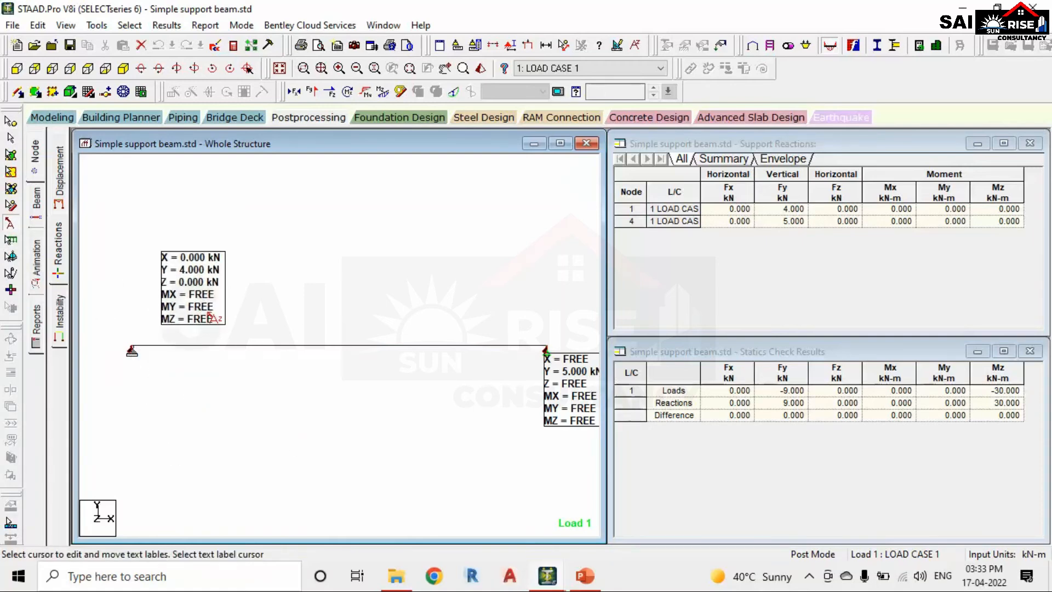
pyautogui.moveTo(584, 394); pyautogui.dragTo(499, 290)
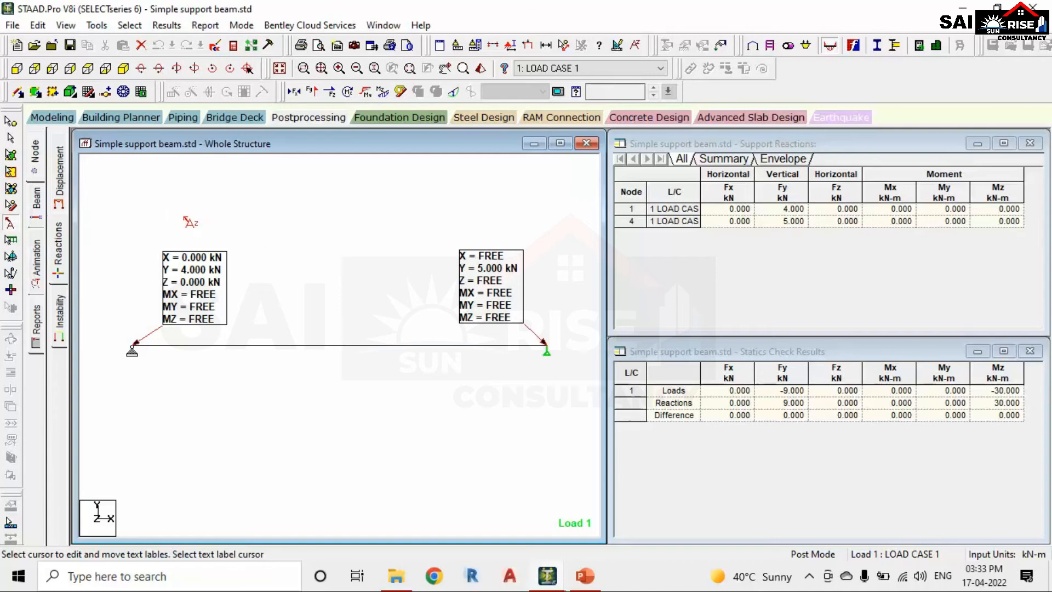
# Step: Review the beam force and stress results, and turn off the Bending Z diagram in the beam forces view
pyautogui.click(41, 209)
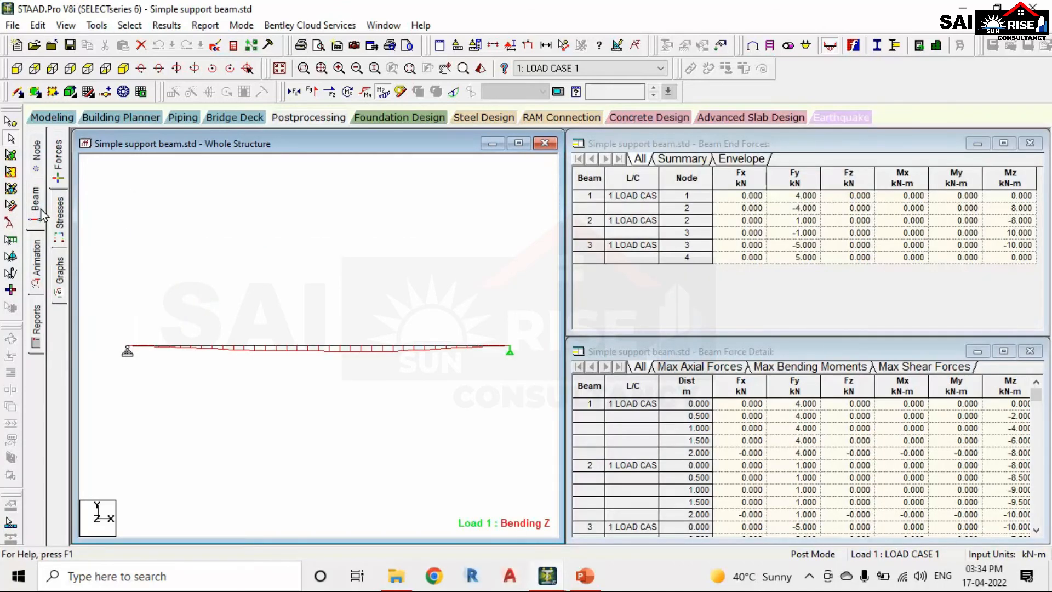
pyautogui.click(61, 165)
pyautogui.click(60, 236)
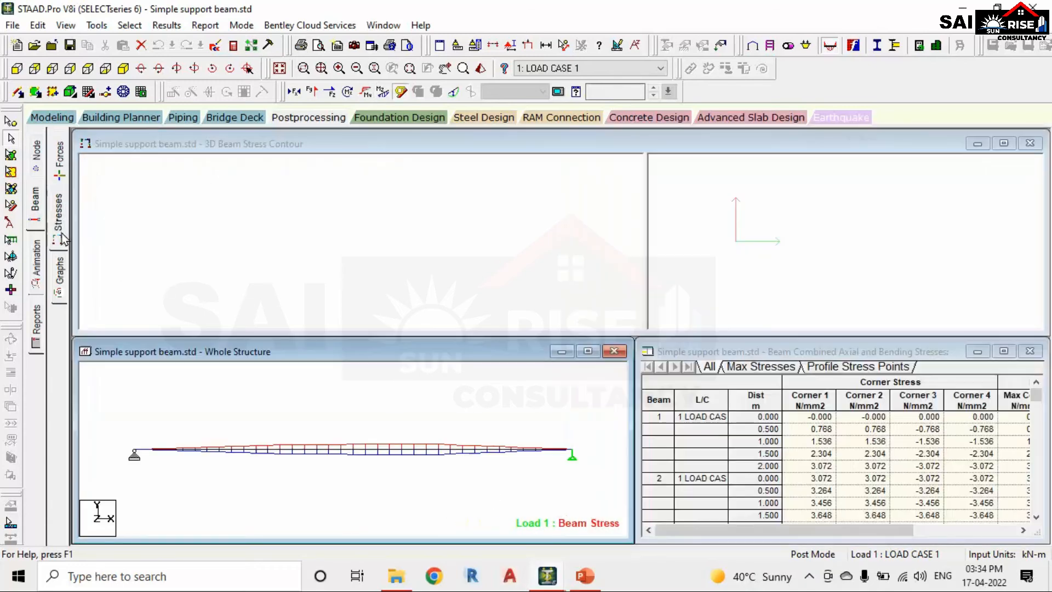
pyautogui.click(59, 164)
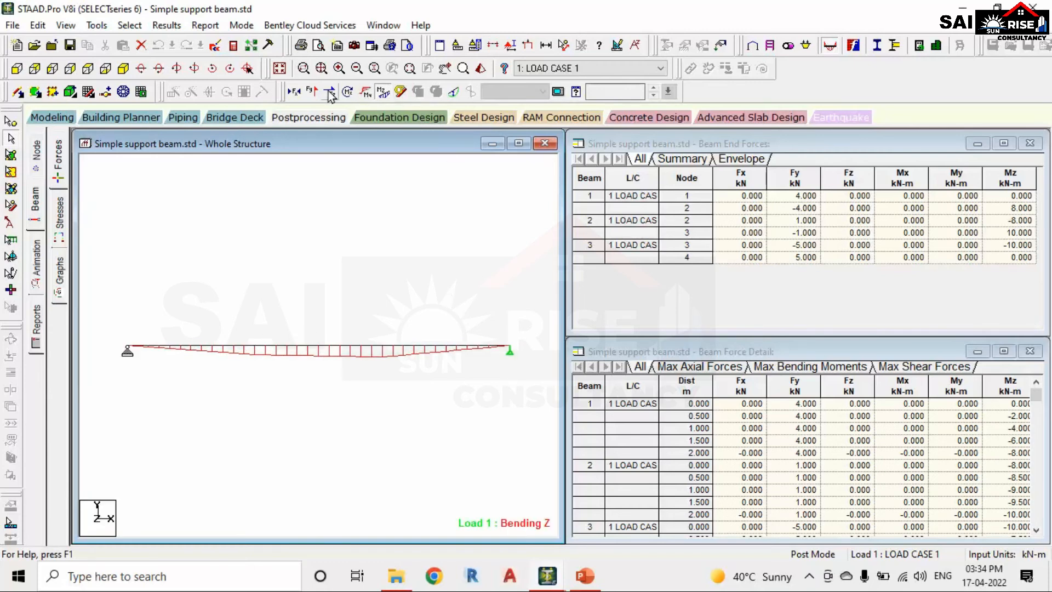
pyautogui.click(387, 96)
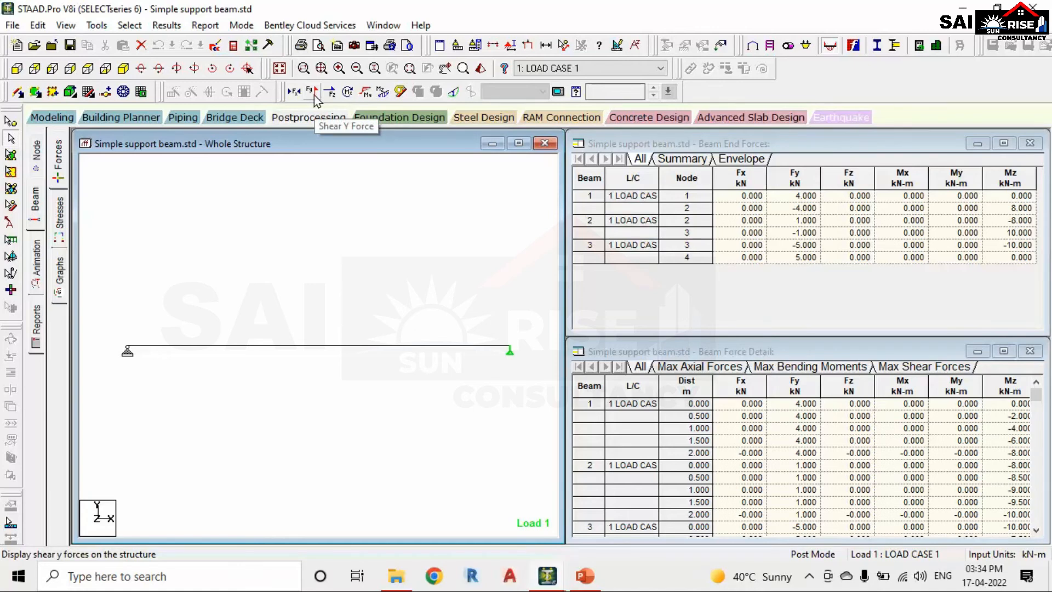
# Step: Display the Shear Y diagram on the beam and compare the beam force details for maximum axial forces, bending moments and shear forces
pyautogui.click(312, 92)
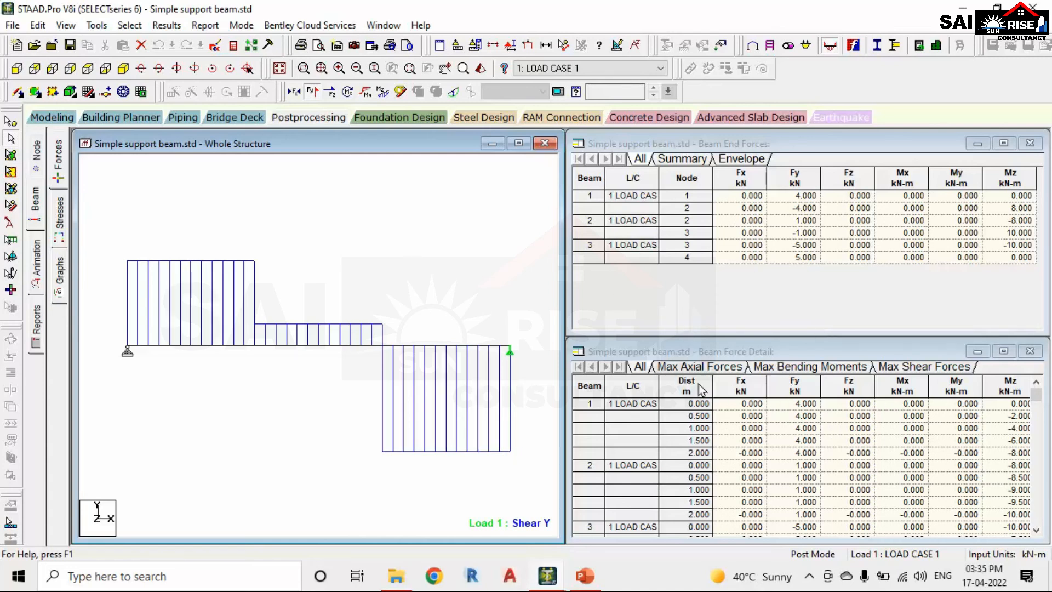
pyautogui.click(712, 368)
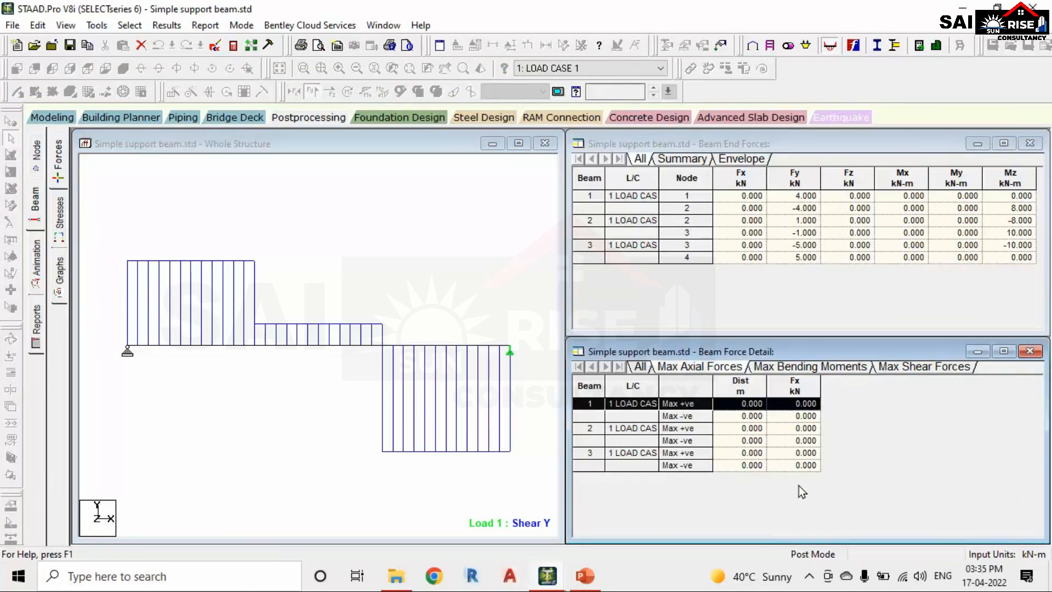
pyautogui.click(924, 367)
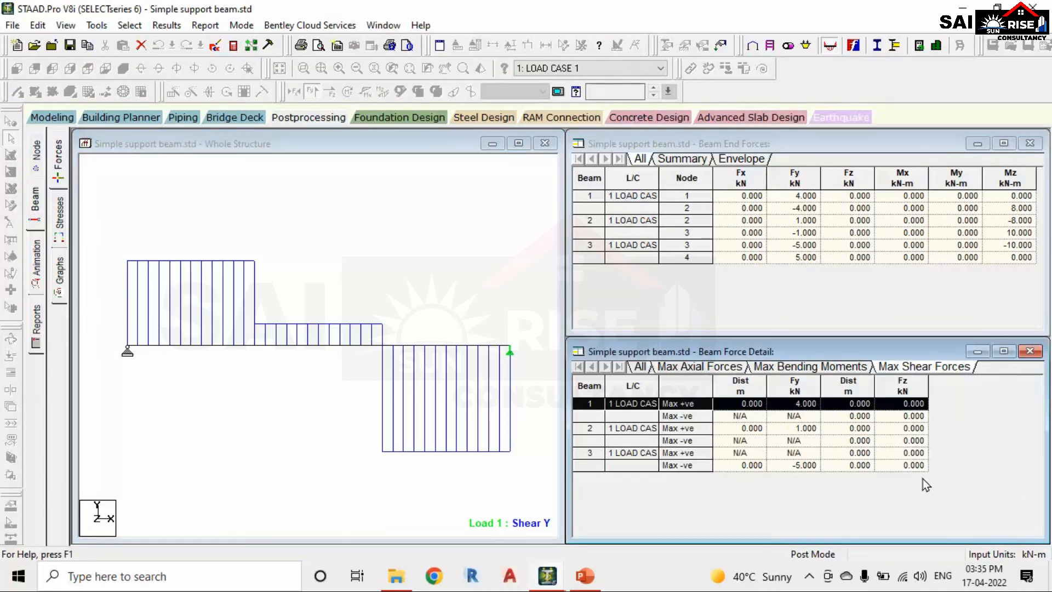
pyautogui.click(853, 370)
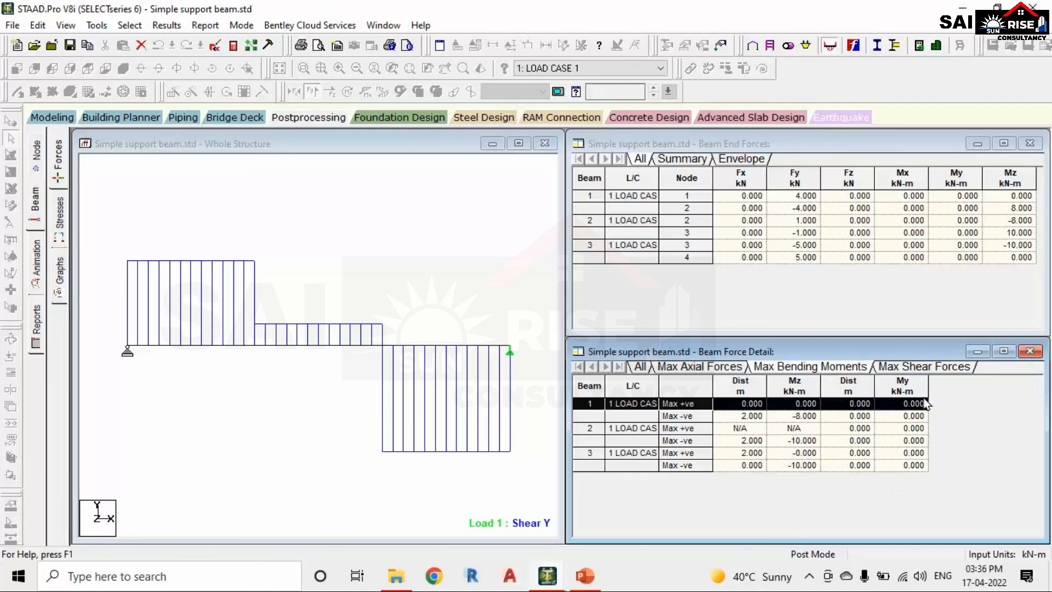
pyautogui.click(944, 368)
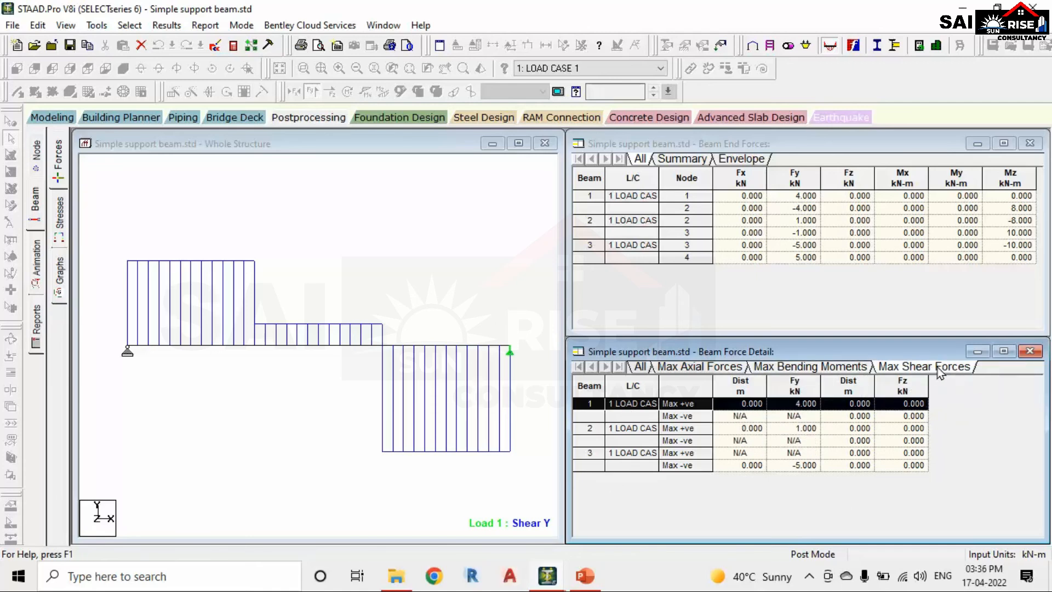
pyautogui.click(806, 410)
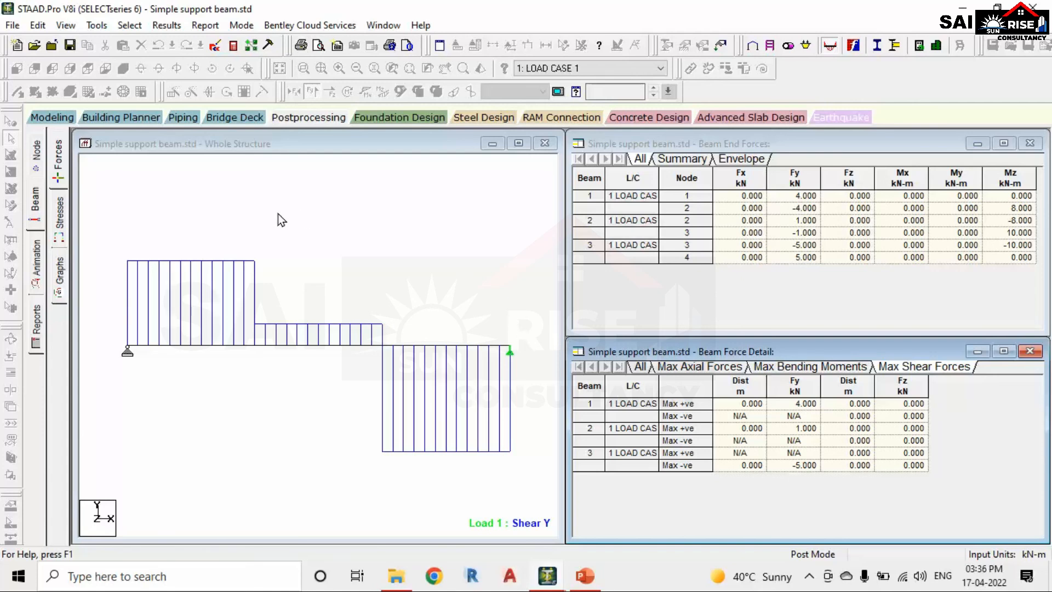
# Step: Replace the Shear Y diagram on the whole structure with the Bending Z diagram
pyautogui.click(295, 214)
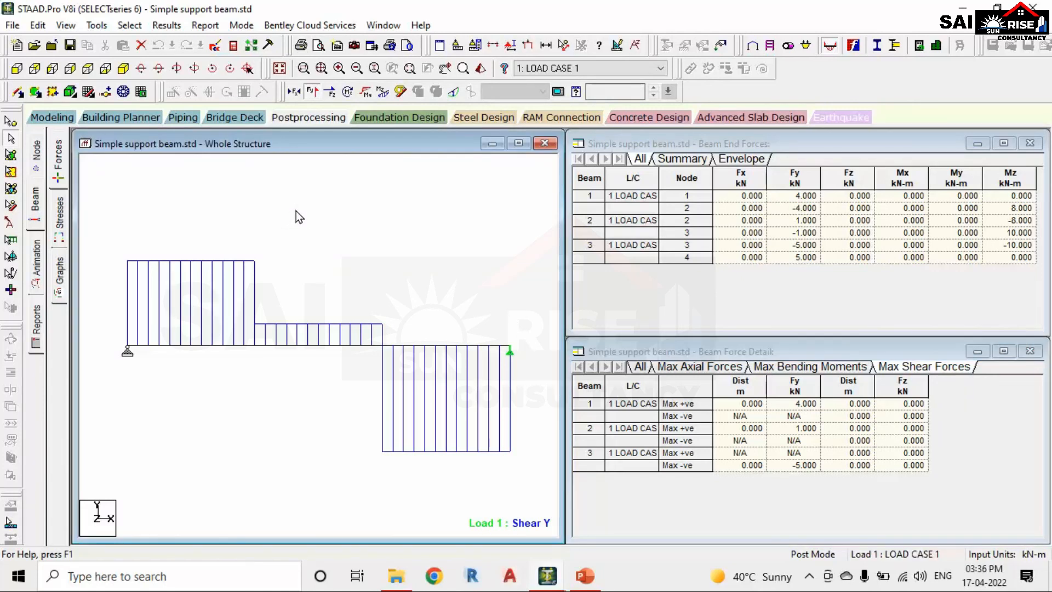
pyautogui.click(314, 96)
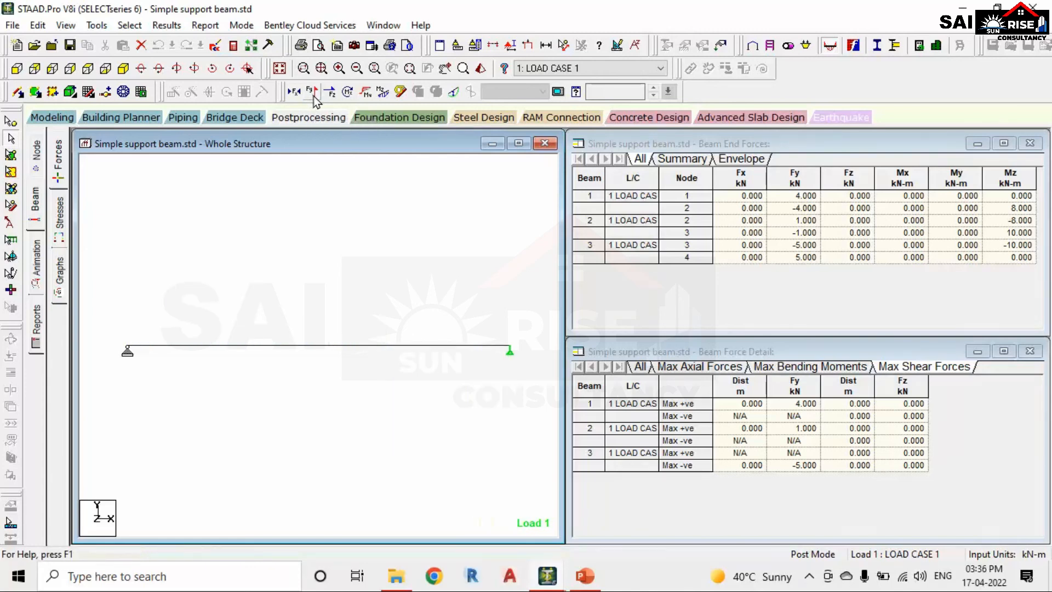
pyautogui.click(382, 93)
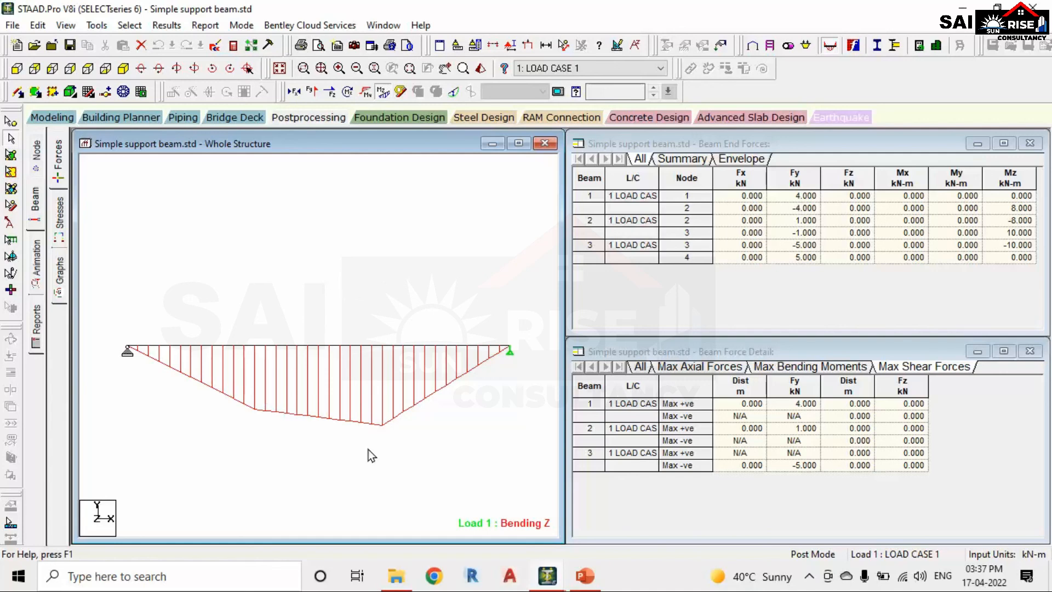
# Step: Examine the maximum bending moments in the beam force details for beams 1, 2 and 3
pyautogui.click(809, 367)
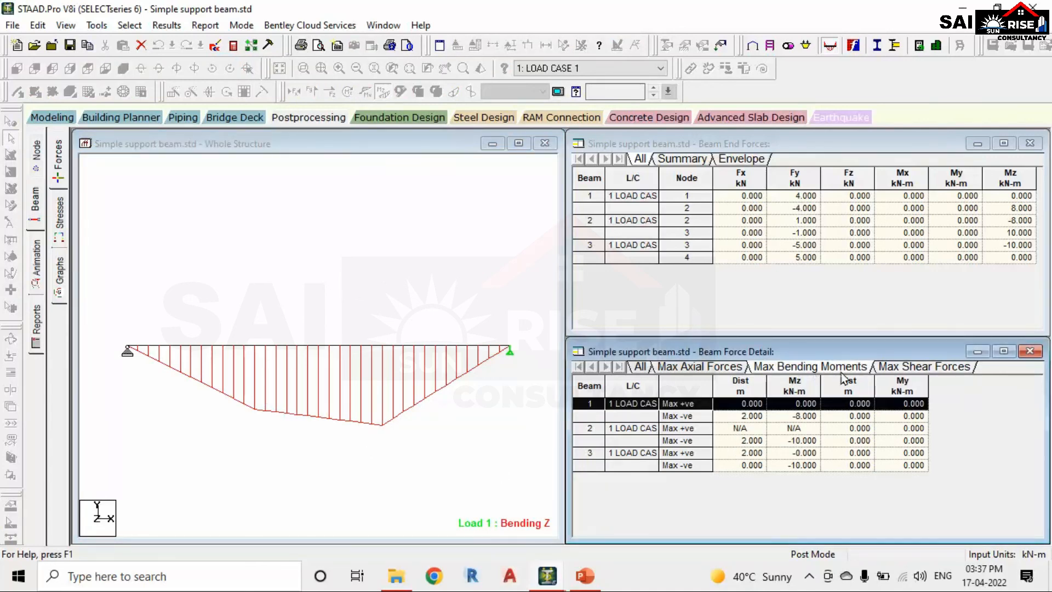
pyautogui.click(810, 412)
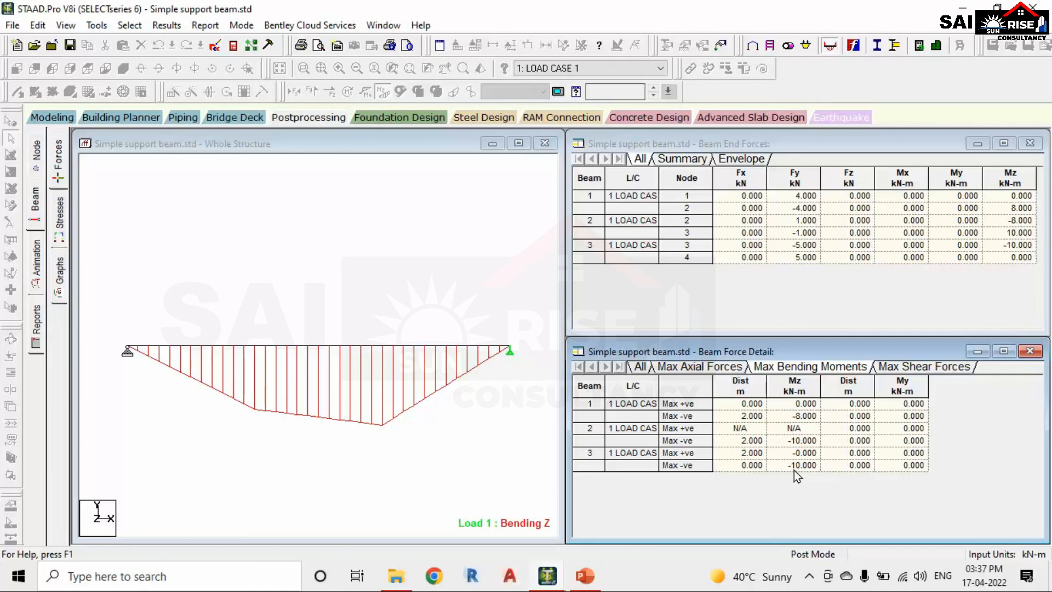
pyautogui.click(589, 403)
pyautogui.click(590, 428)
pyautogui.click(590, 453)
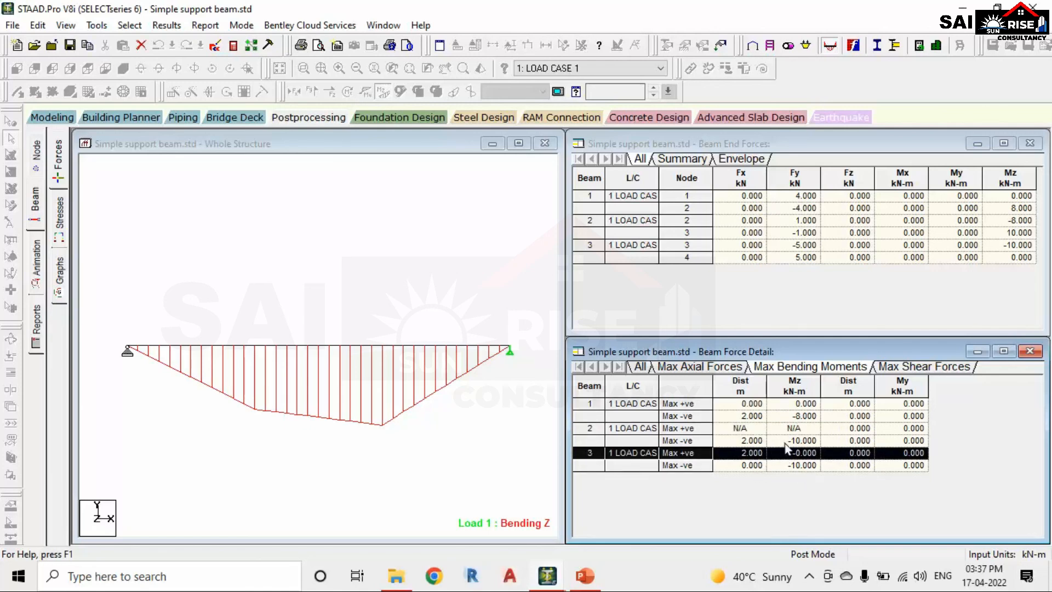
pyautogui.click(774, 412)
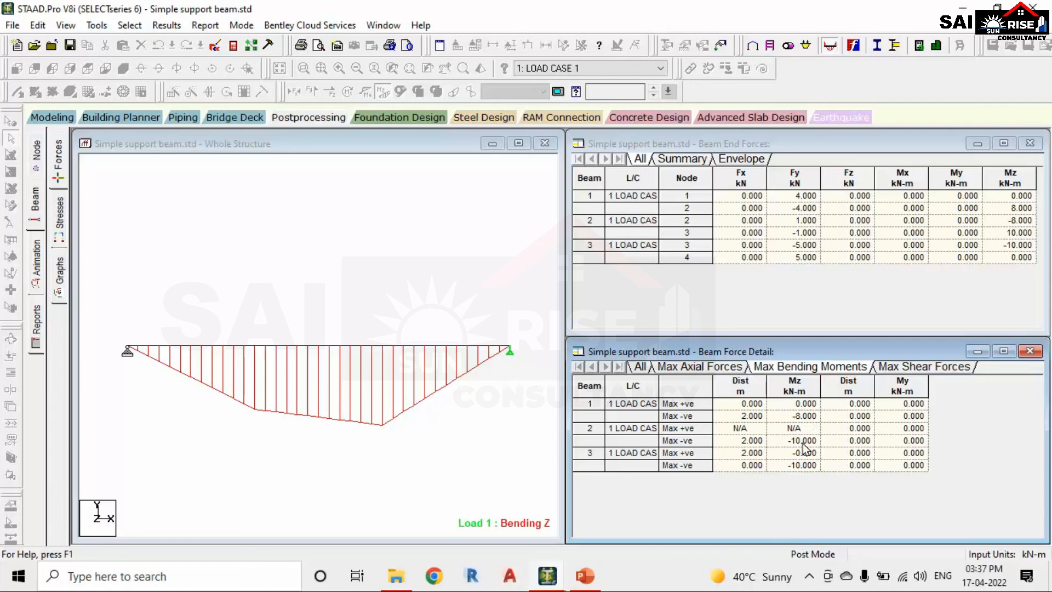